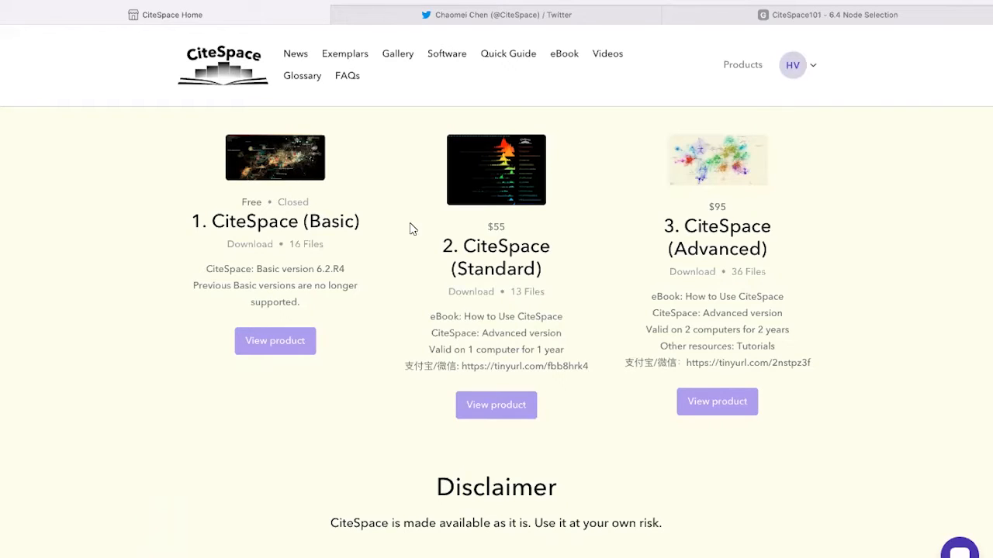
Look through the pinned and recent tweets on the CiteSpace Twitter profile
click(444, 21)
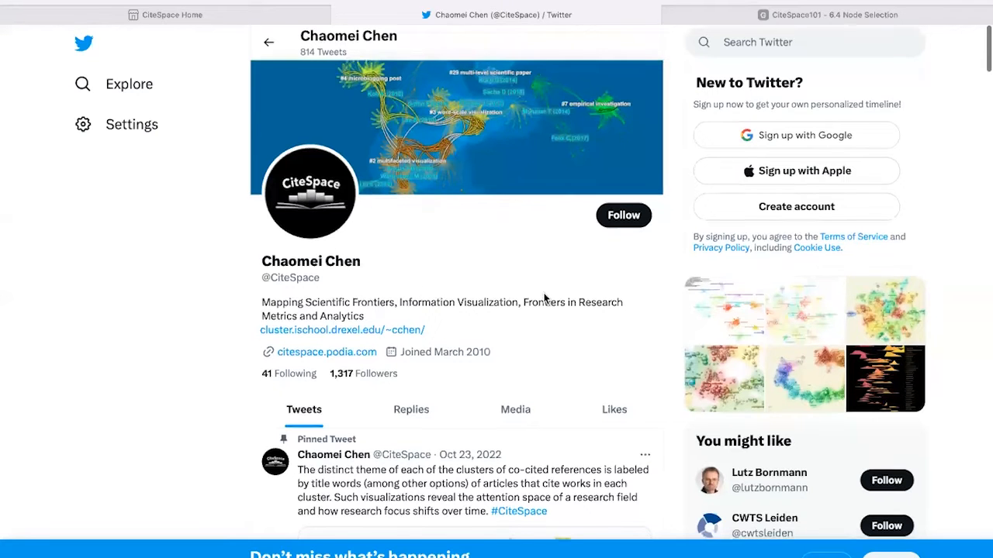
scroll(545, 299, down, 2)
scroll(545, 298, down, 5)
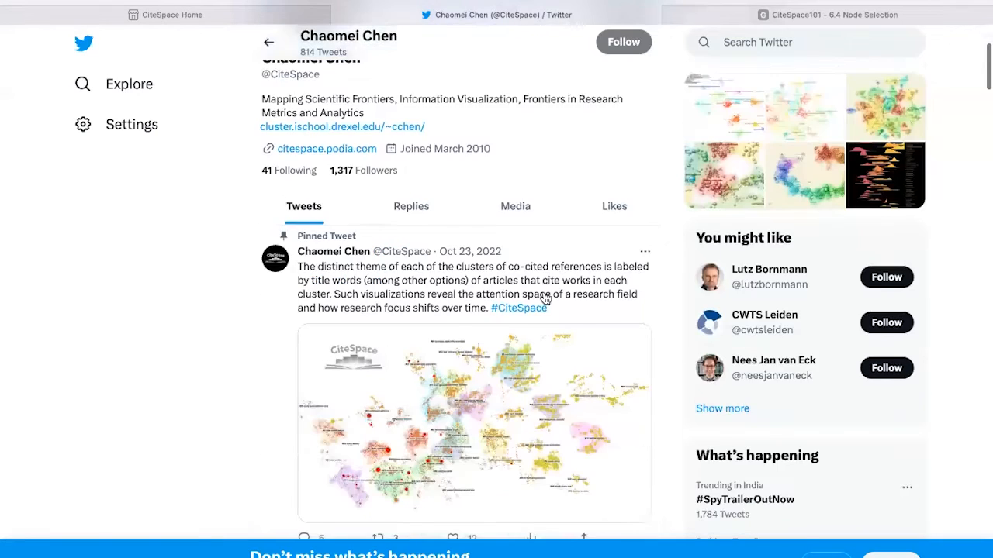
scroll(514, 433, down, 1)
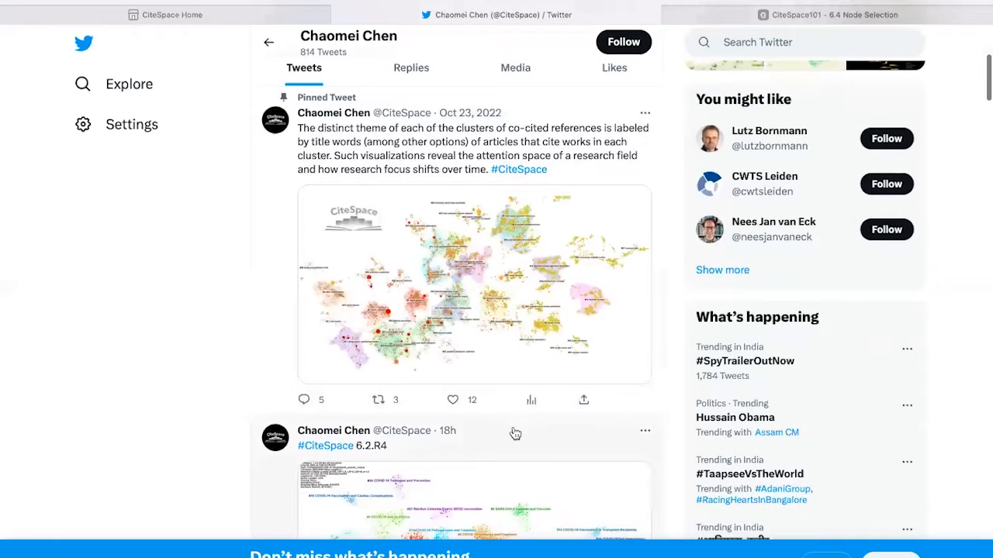
scroll(514, 432, down, 5)
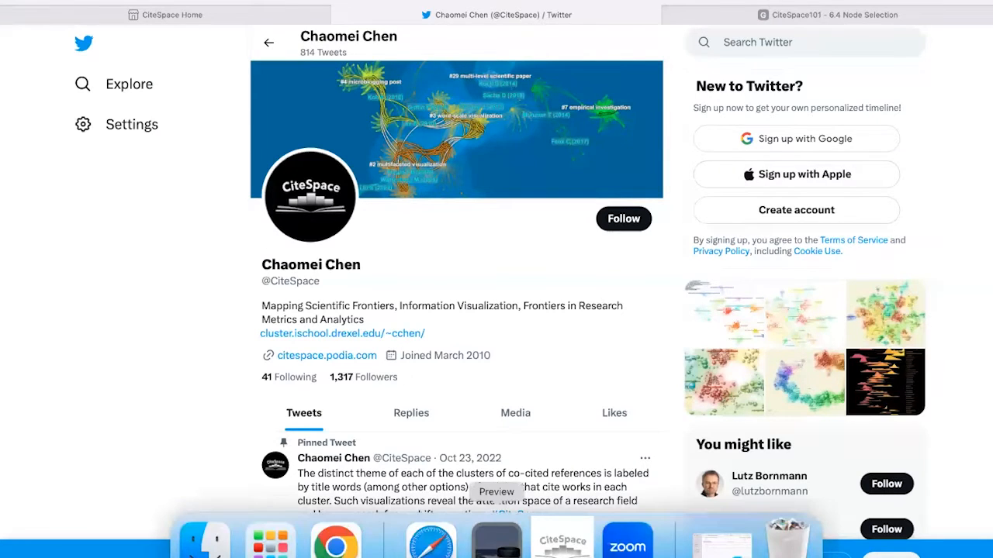
Switch to Preview and read the contents page of the CiteSpace practical guide PDF, Chapters 1 to 4
click(496, 542)
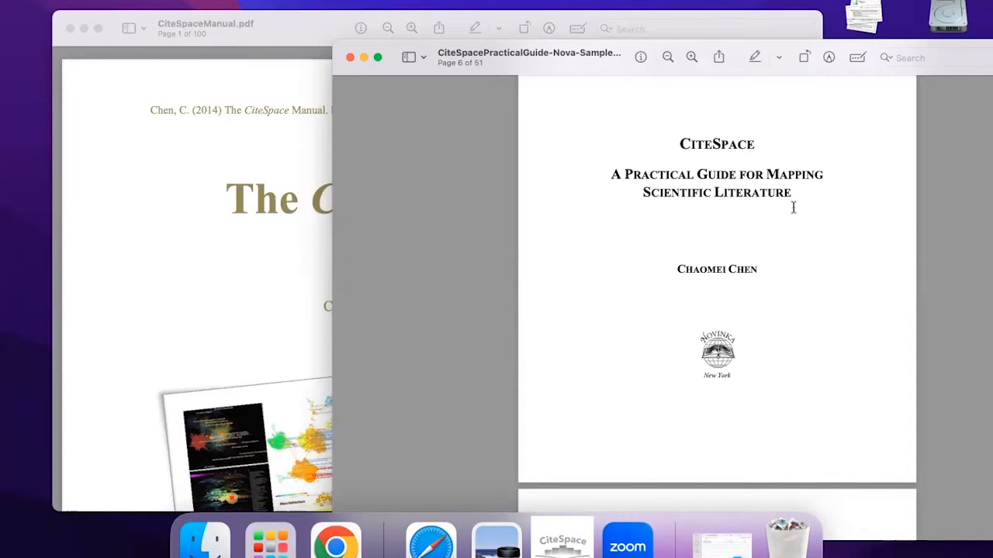
scroll(645, 282, down, 10)
scroll(645, 282, down, 10)
scroll(645, 283, down, 10)
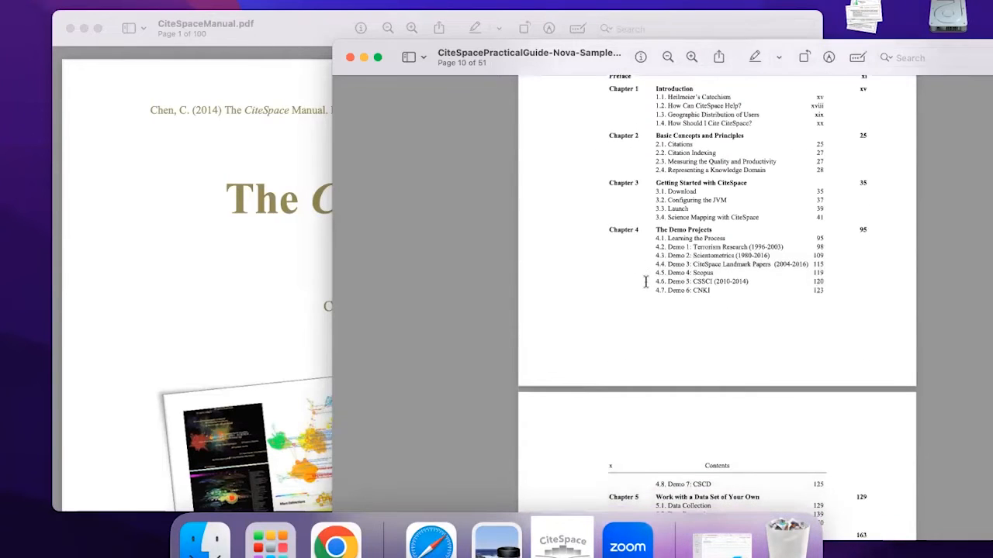
scroll(644, 282, up, 2)
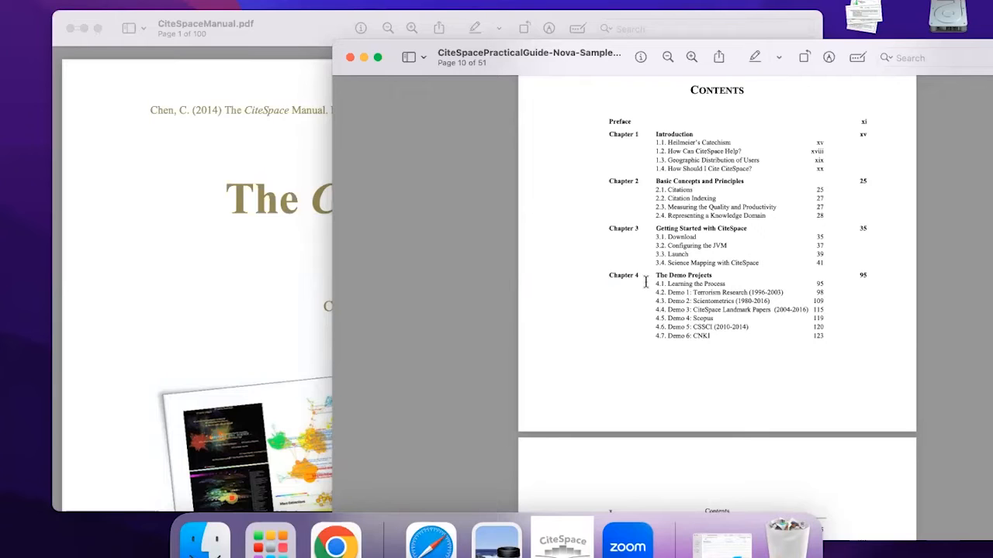
scroll(896, 245, up, 2)
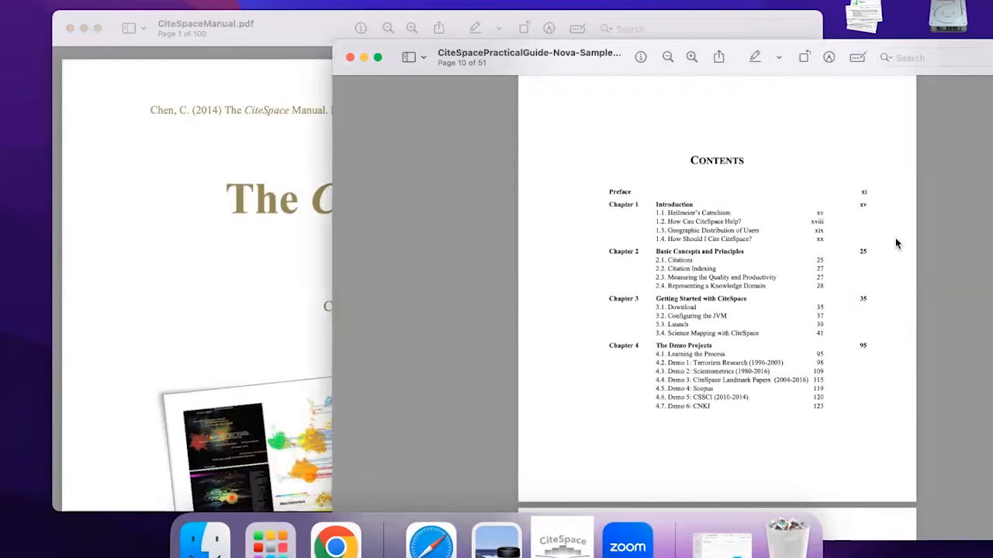
Look through the table of contents of CiteSpaceManual.pdf, including the sections on interacting with CiteSpace and additional functions
click(206, 363)
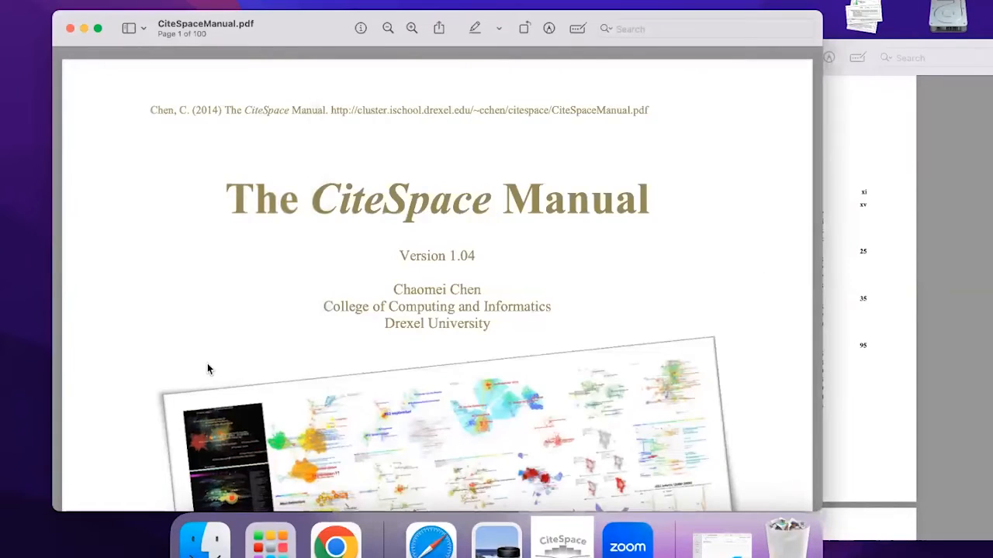
scroll(207, 362, down, 15)
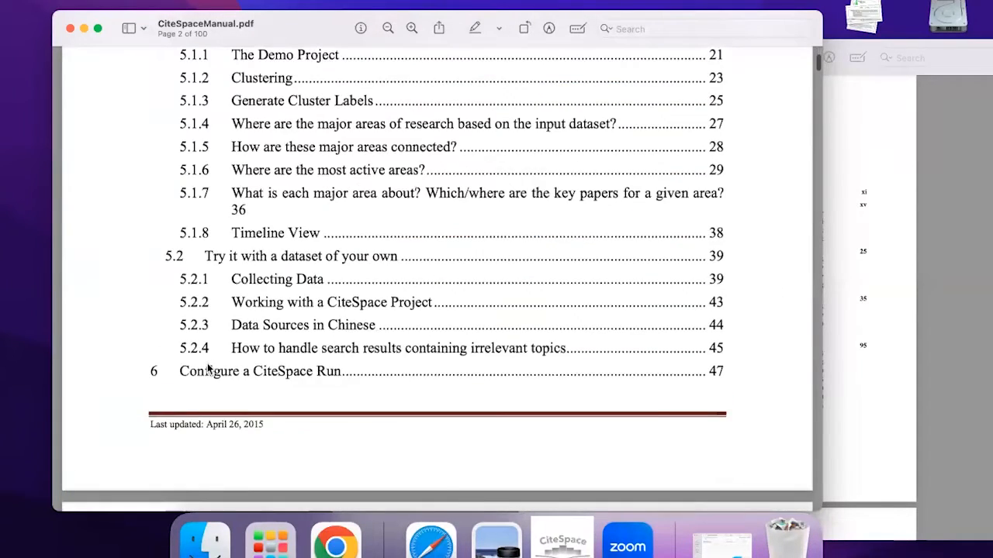
scroll(207, 370, down, 10)
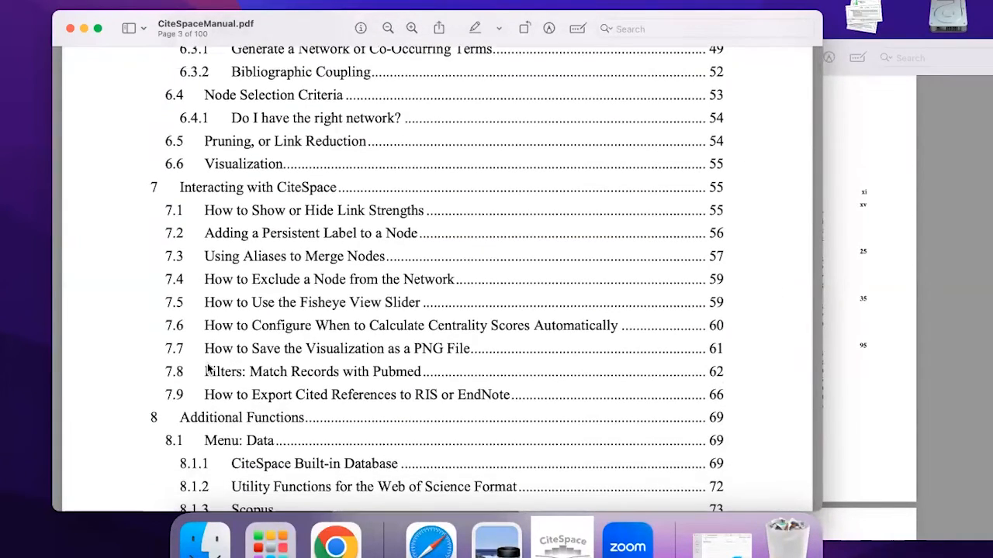
scroll(356, 352, down, 5)
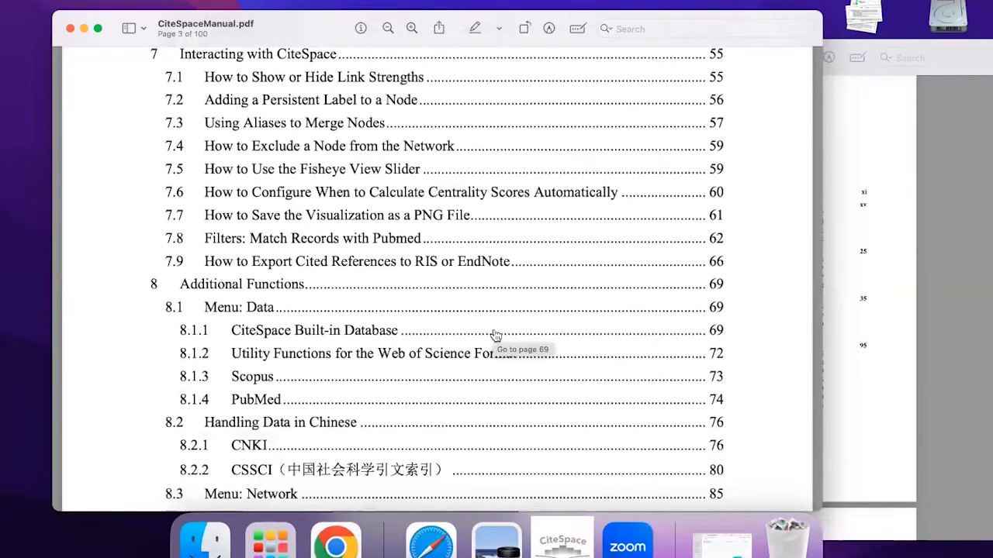
scroll(515, 333, up, 15)
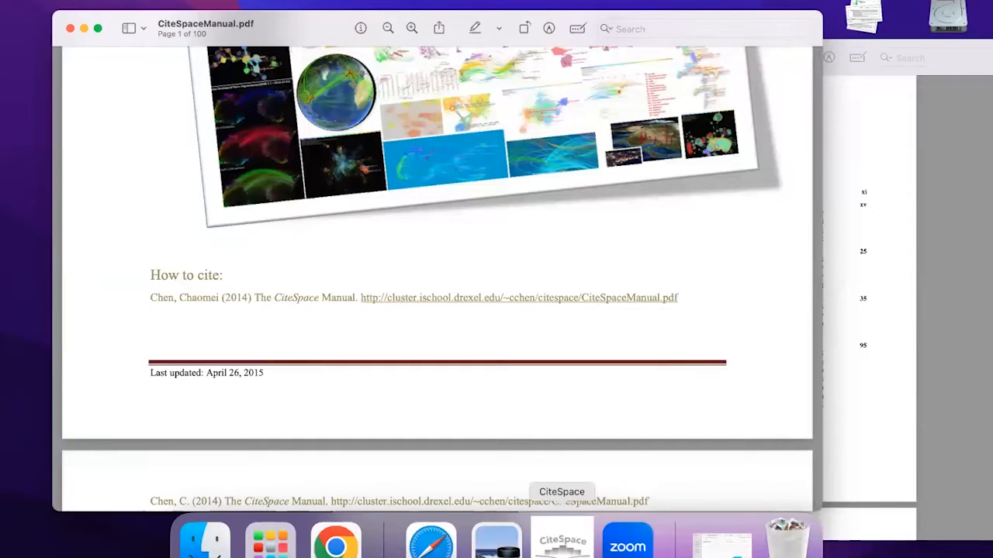
Launch CiteSpace, look over its welcome page and agree to the personal-use terms
click(562, 540)
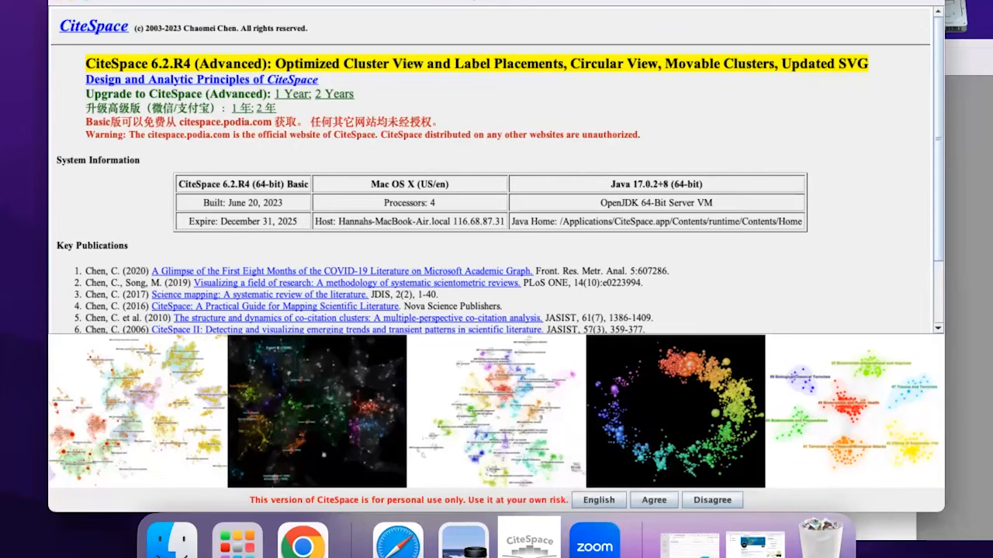
click(516, 534)
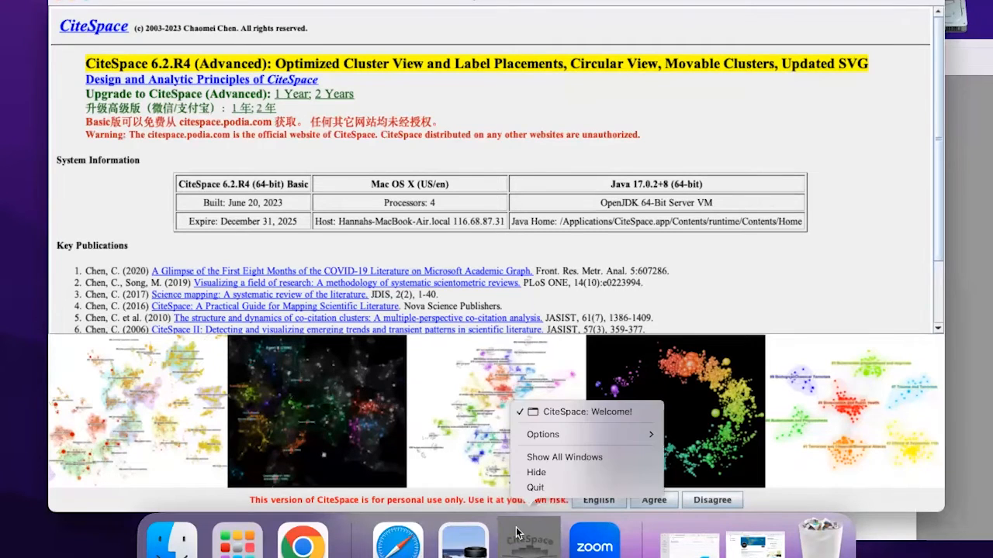
click(520, 545)
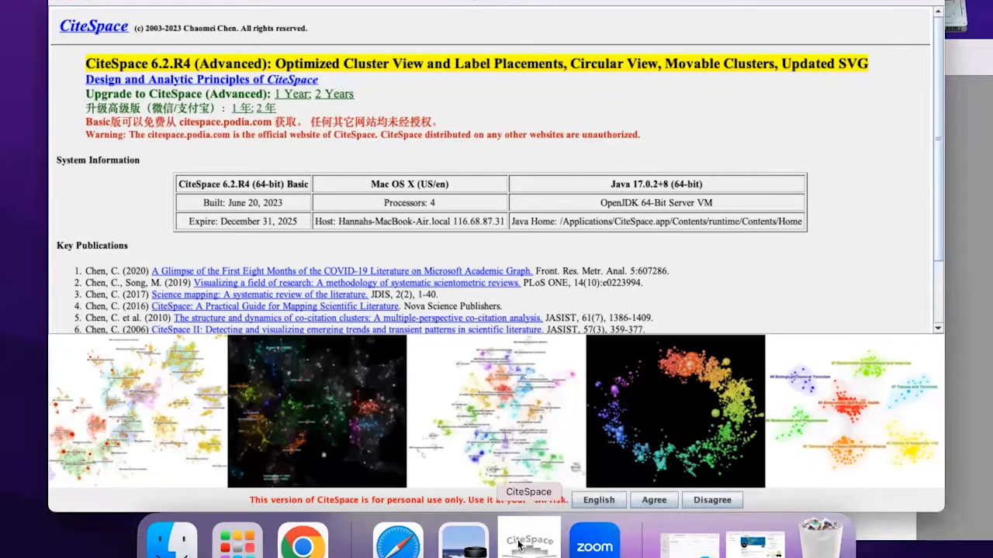
click(521, 543)
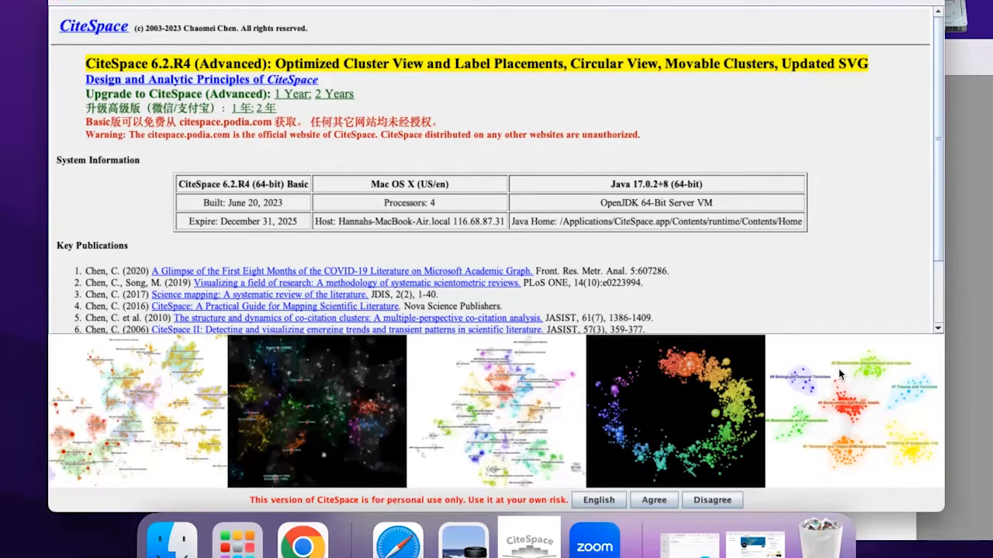
scroll(204, 252, down, 3)
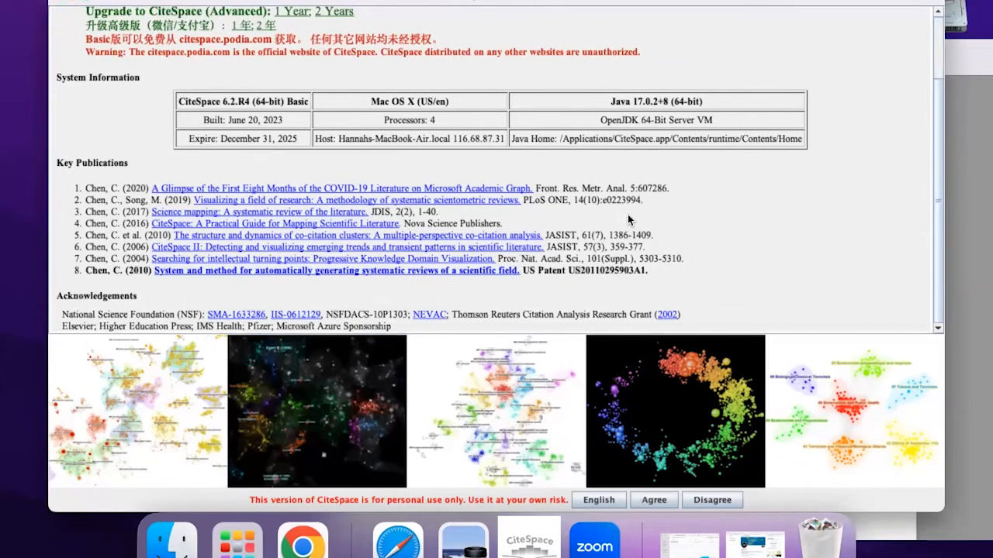
scroll(627, 214, up, 3)
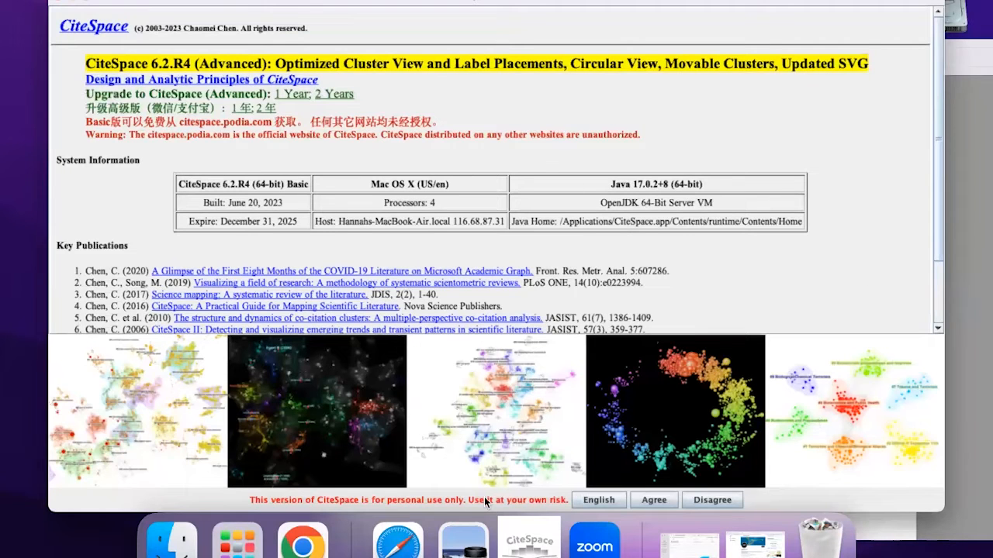
click(650, 502)
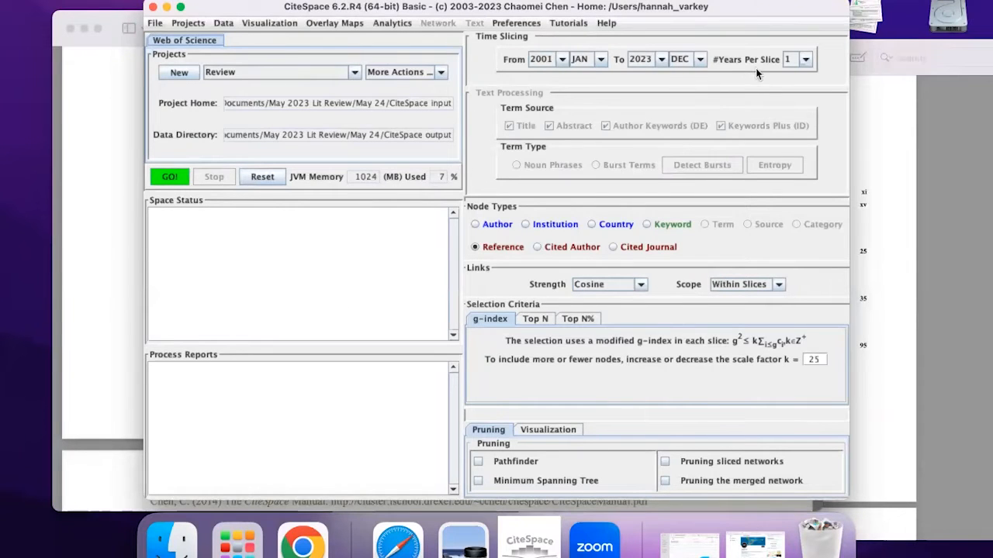
Start a new project and check the contents of the CiteSpace input and CiteSpace output folders in Finder
click(175, 73)
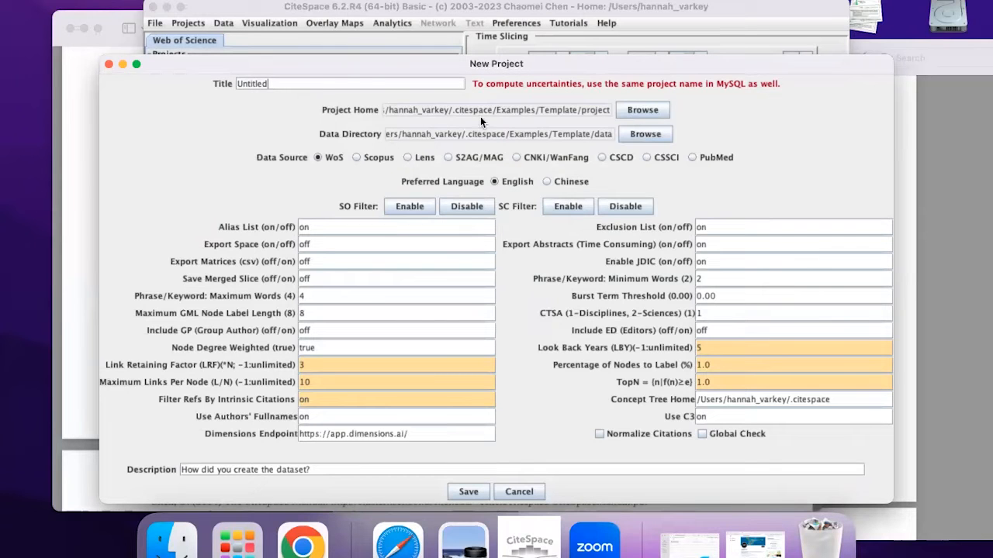
click(171, 543)
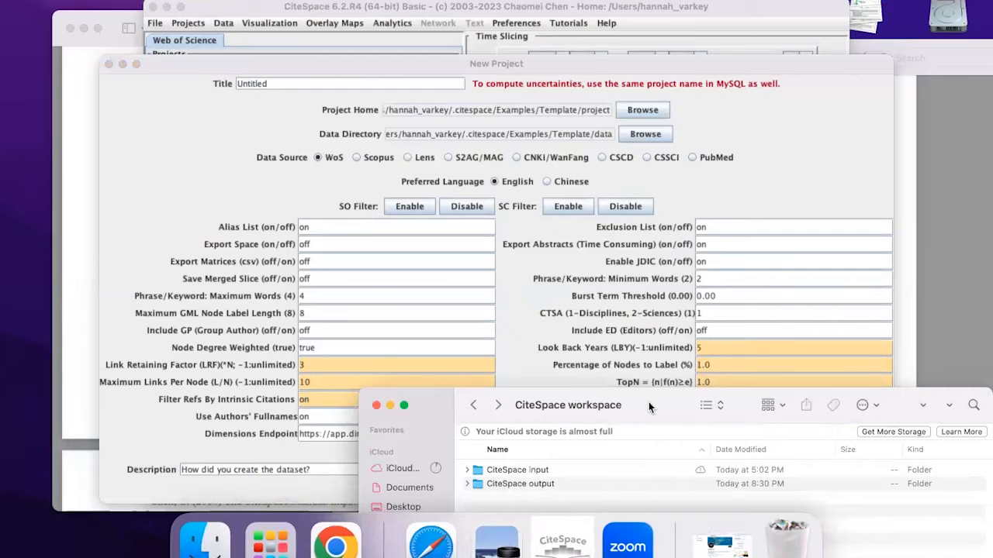
drag(648, 402, 720, 67)
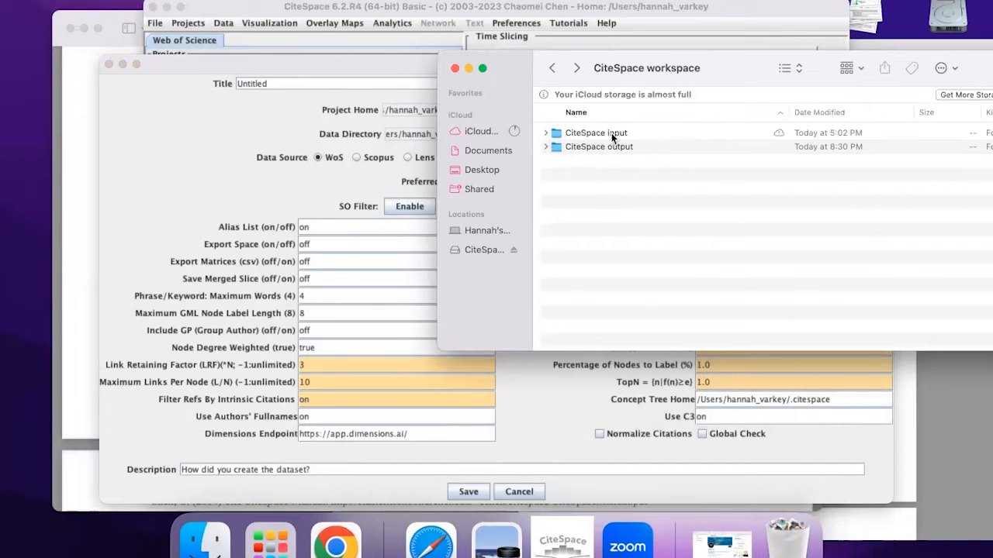
double_click(634, 133)
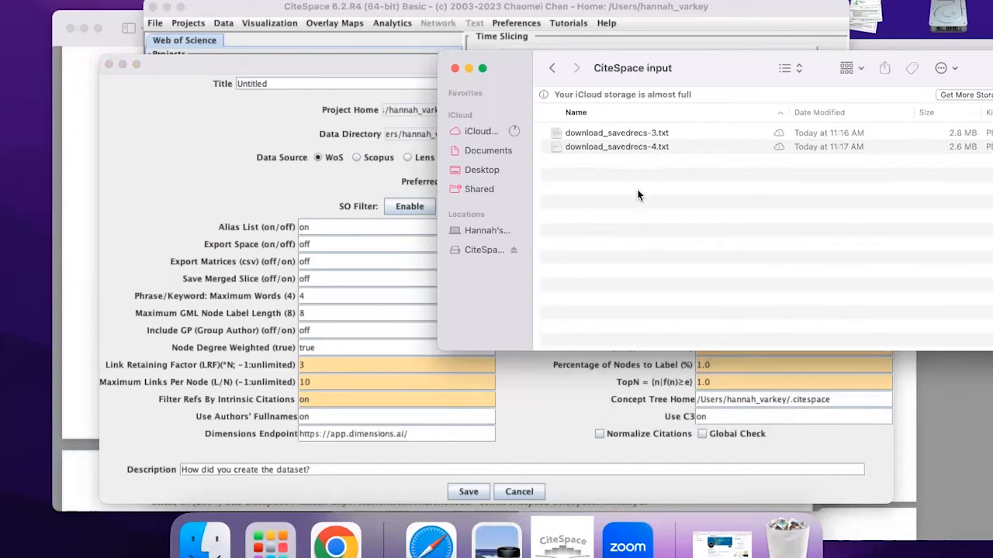
drag(637, 196, 629, 132)
click(551, 68)
double_click(598, 145)
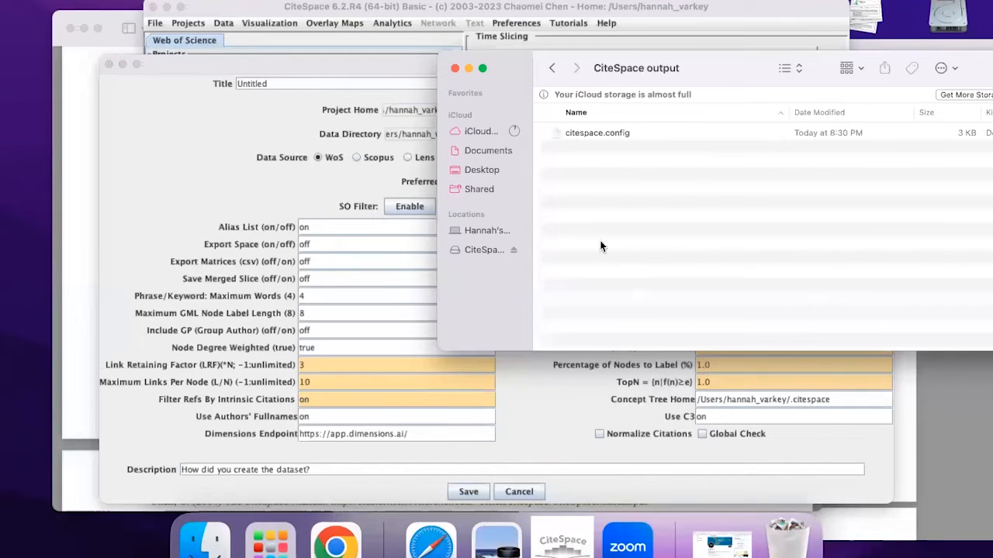
click(552, 69)
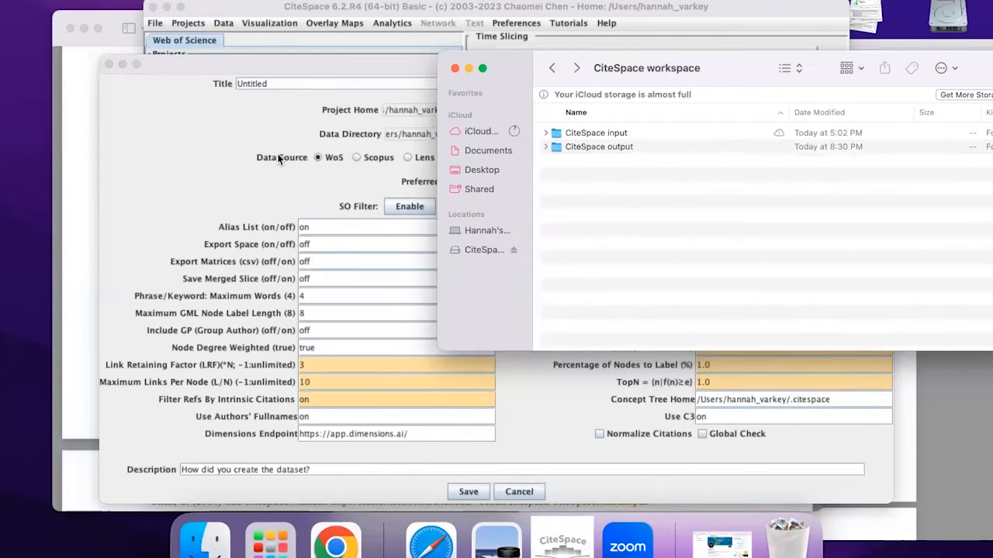
Set the new project's Project Home to the CiteSpace output folder under Desktop/Tutorial - Infant Development/CiteSpace workspace
click(279, 155)
click(659, 112)
click(457, 195)
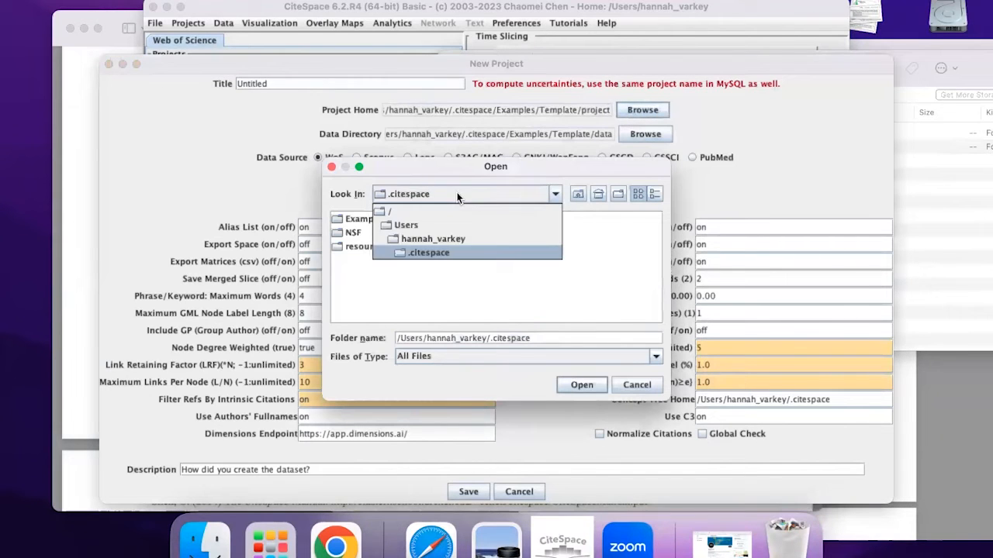
click(438, 241)
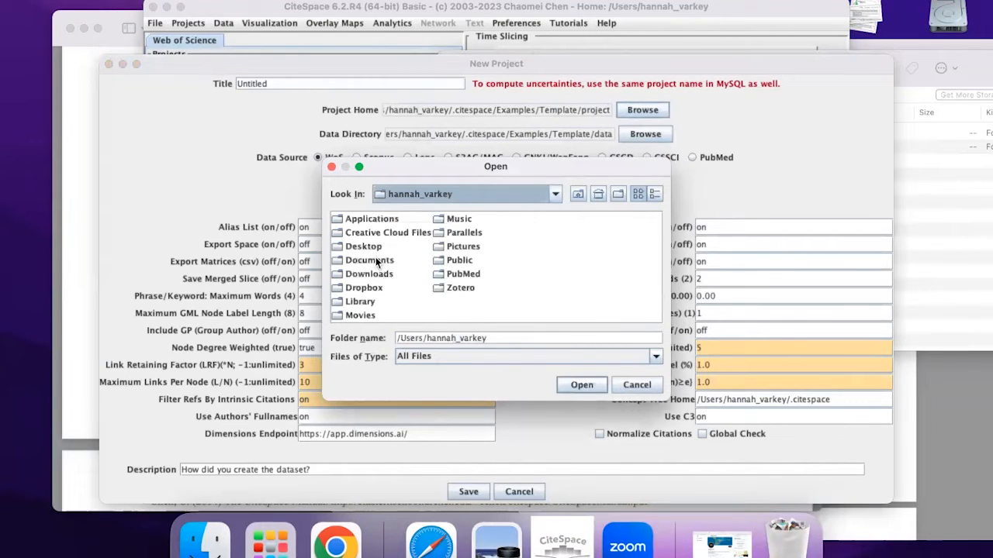
double_click(365, 247)
double_click(370, 247)
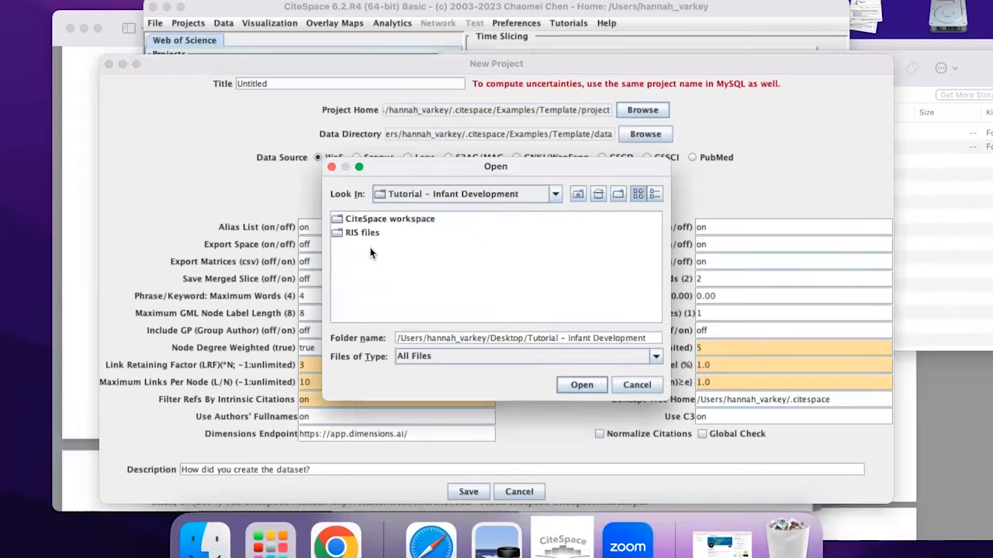
double_click(364, 220)
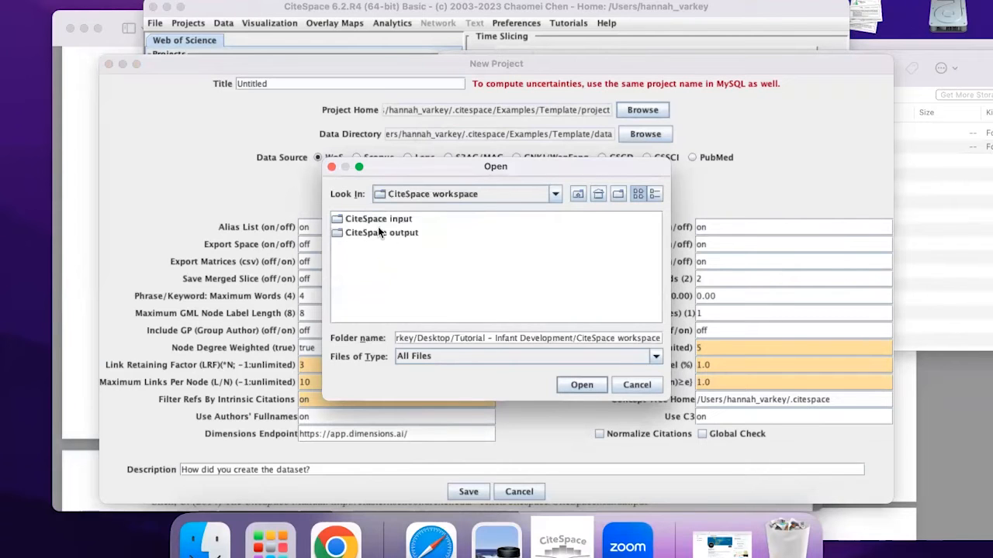
click(371, 218)
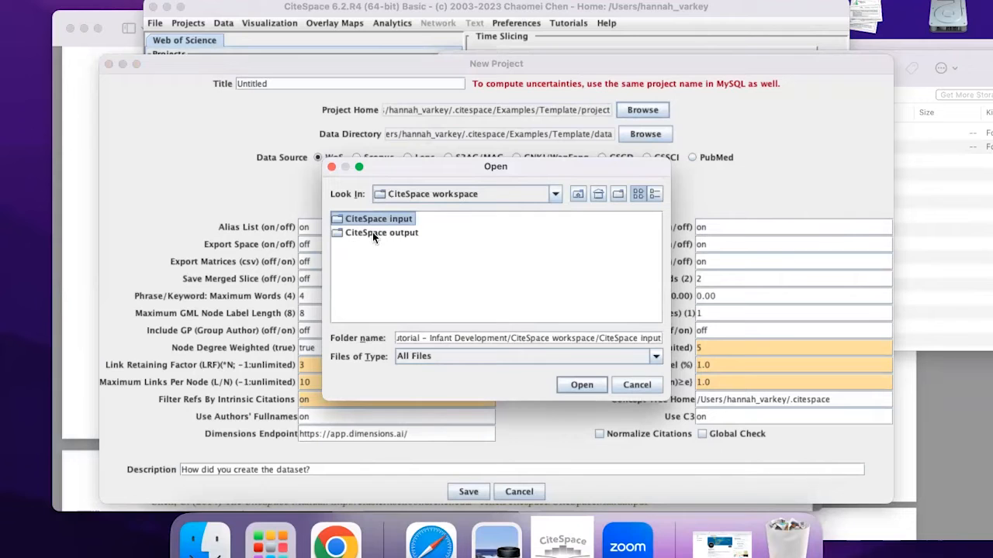
click(363, 232)
double_click(363, 231)
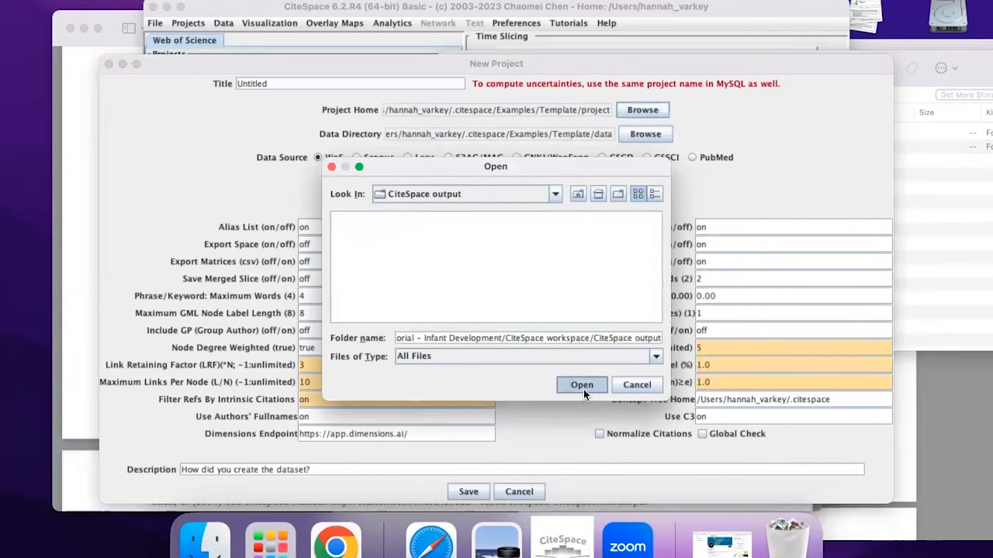
click(583, 384)
Set the project's Data Directory to the CiteSpace input folder in CiteSpace workspace
click(659, 134)
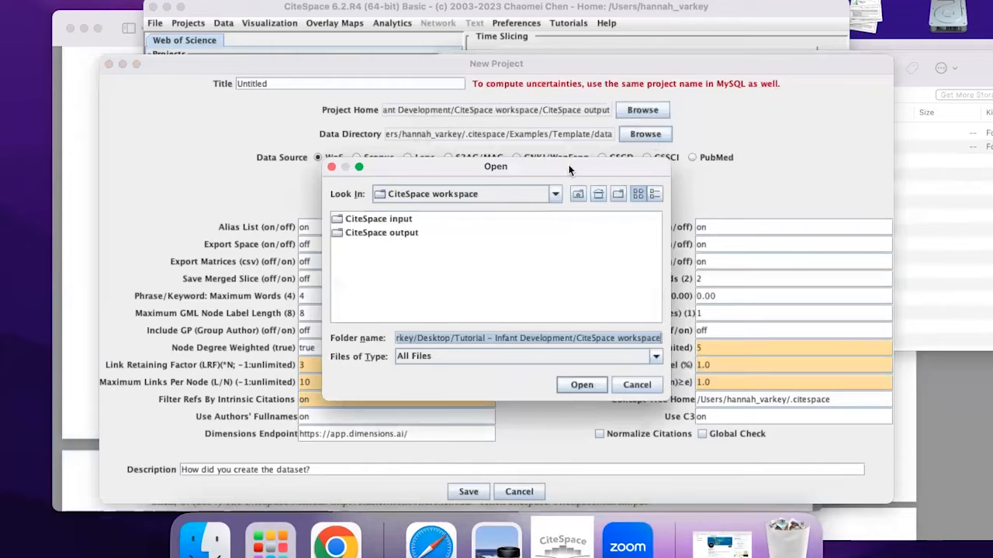
double_click(389, 219)
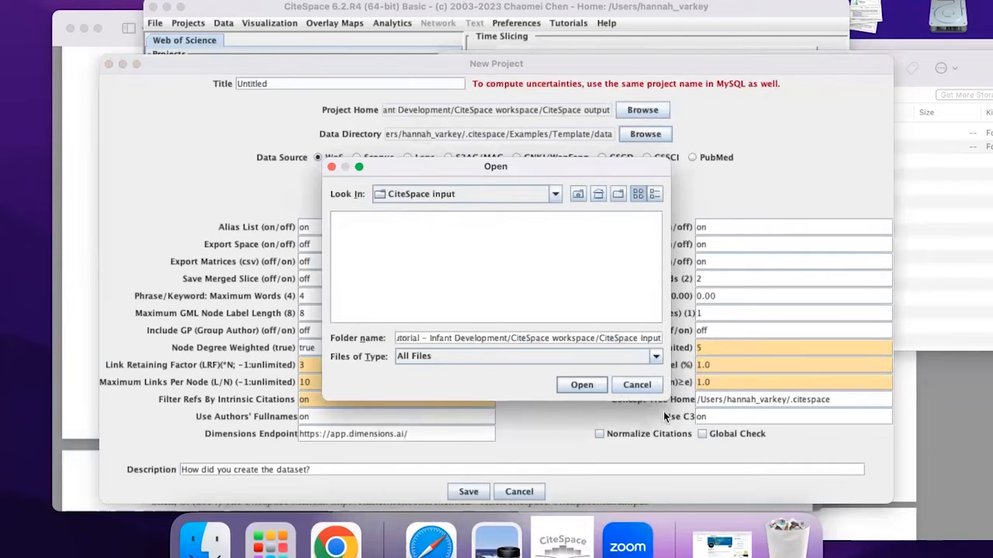
click(588, 384)
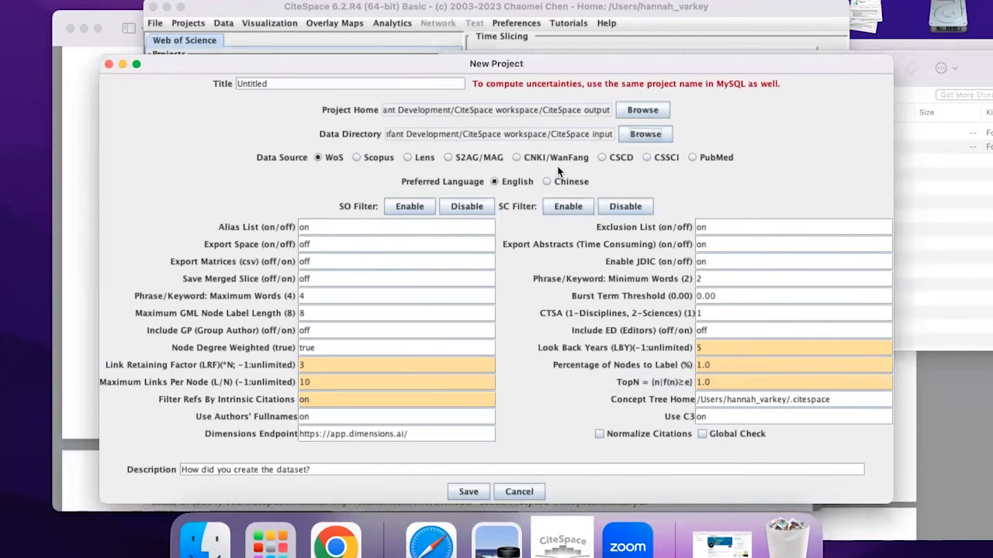
Title the new project "Infant Development"
double_click(246, 82)
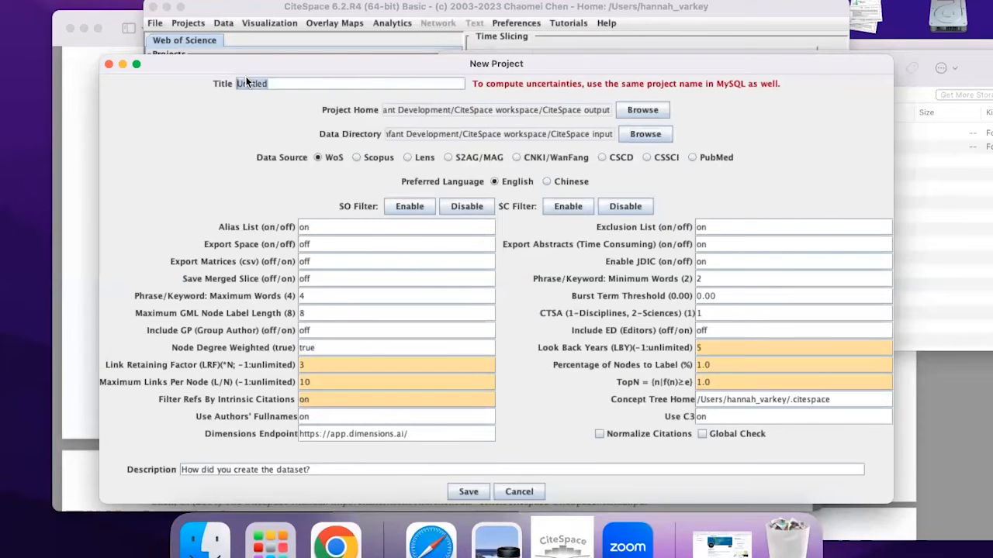
key(BackSpace)
text(Infant Dev)
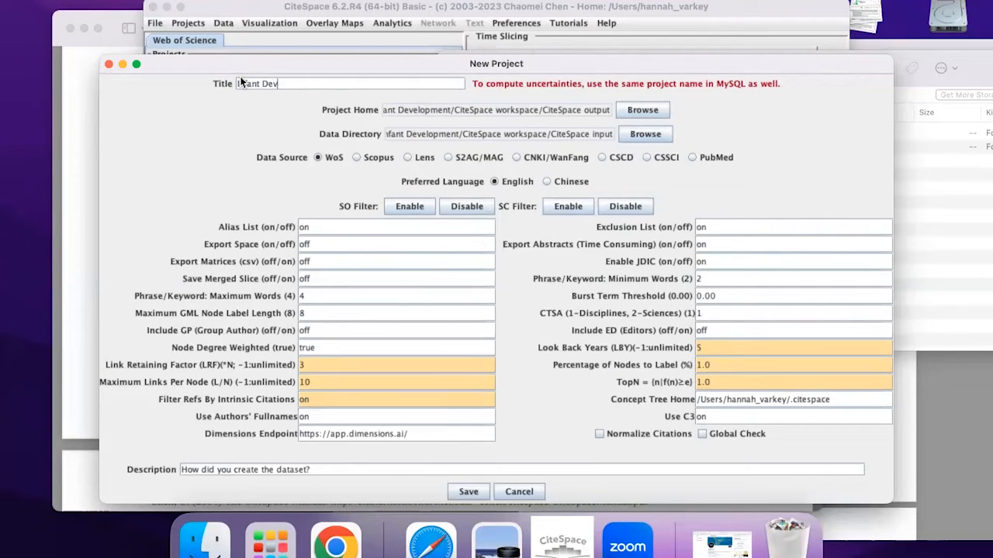
text(elopment)
Set Look Back Years and Link Retaining Factor to -1 (unlimited) and save the new project
click(708, 348)
text(-1)
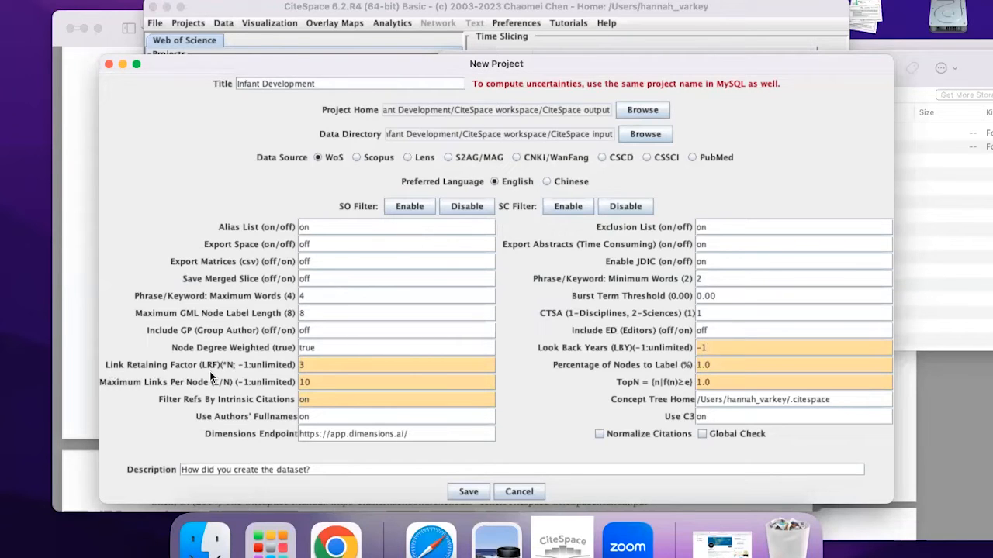
key(Tab)
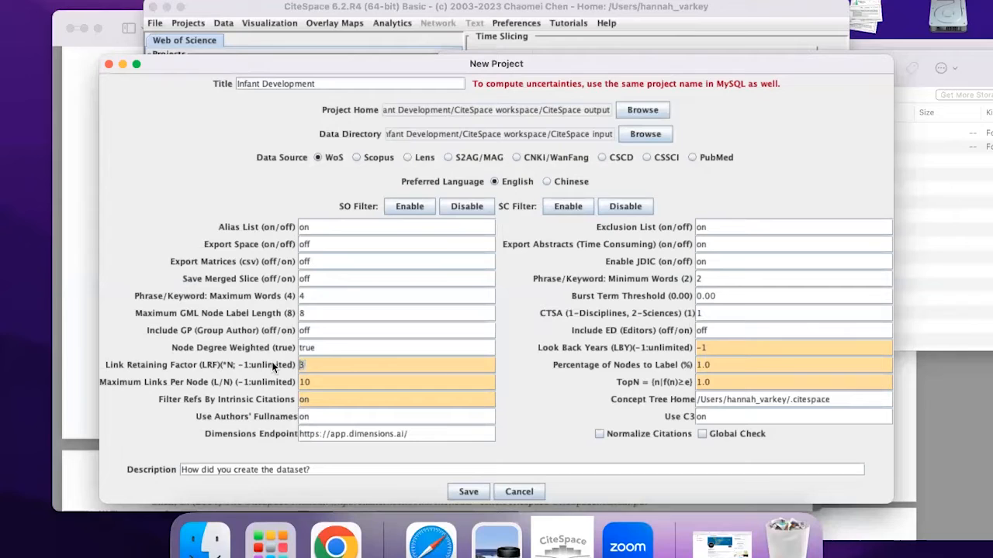
text(1)
key(BackSpace)
text(-1)
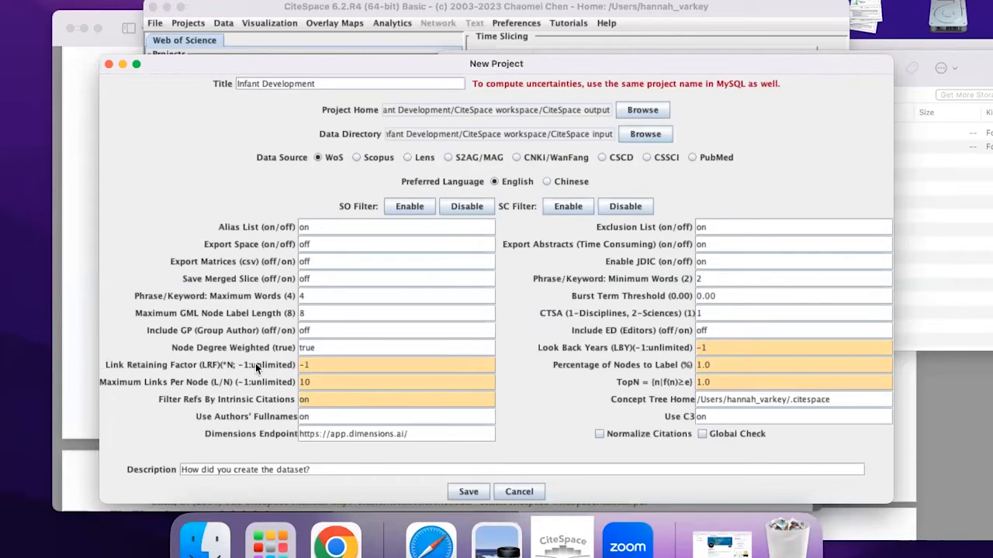
click(341, 380)
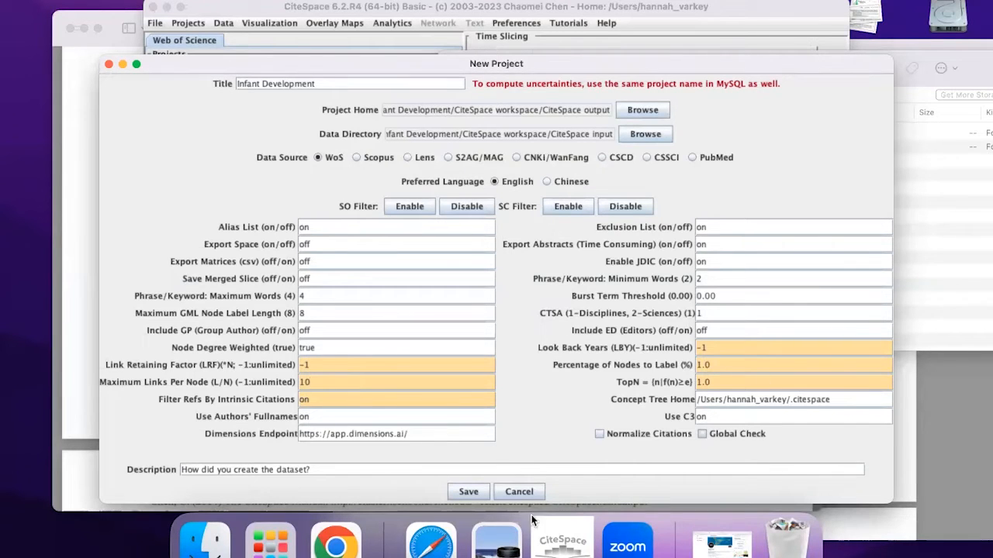
click(460, 491)
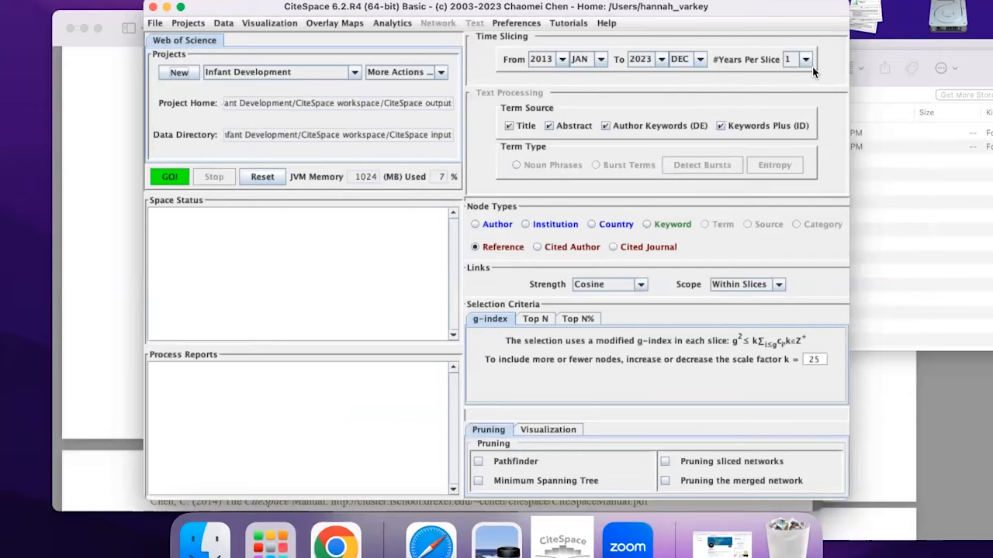
Set the time slicing to start in 2018 and look over the years-per-slice choices without changing them
click(551, 58)
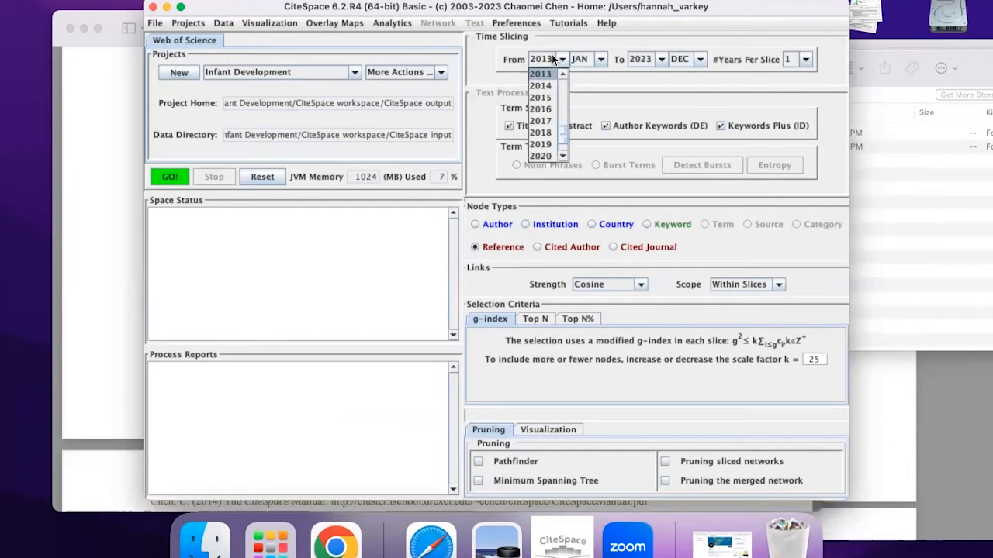
click(546, 133)
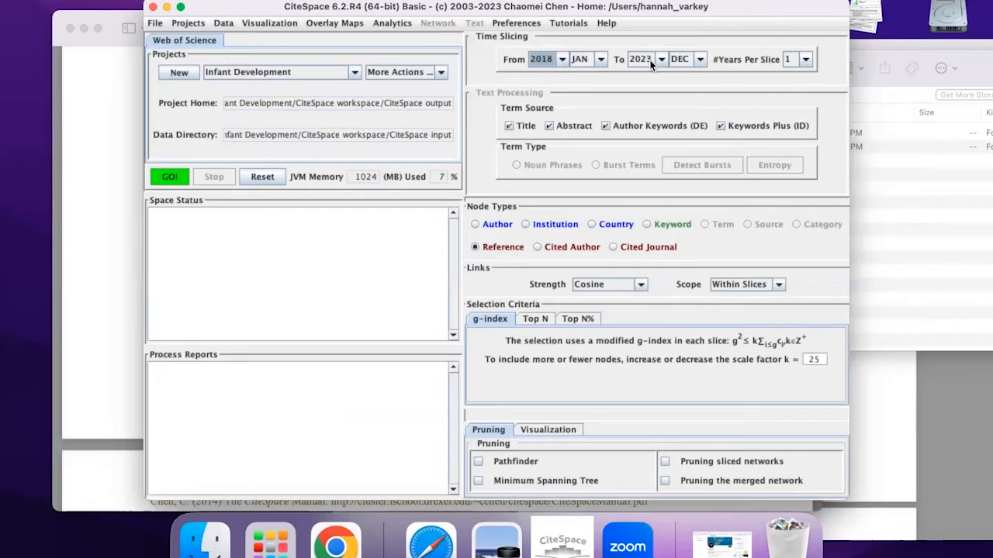
click(804, 60)
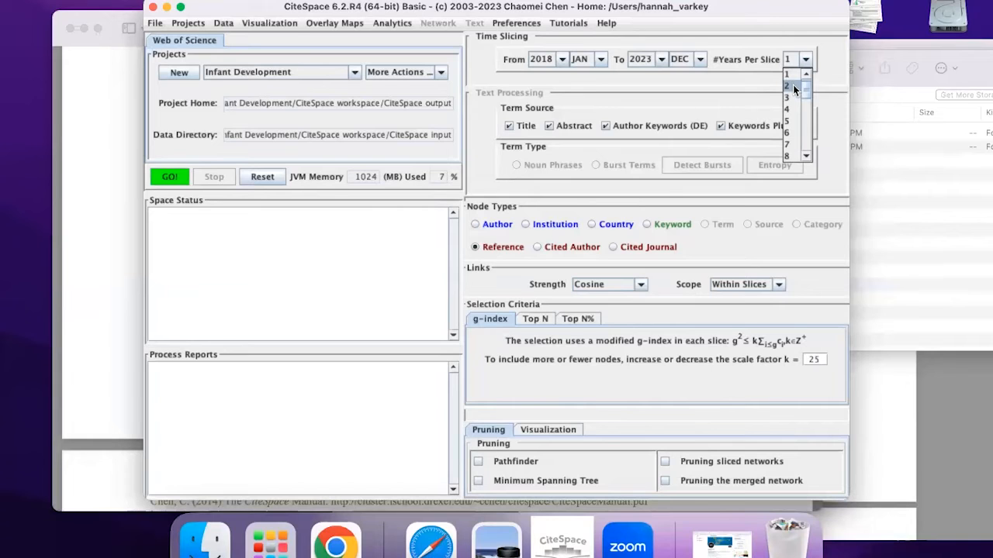
click(679, 86)
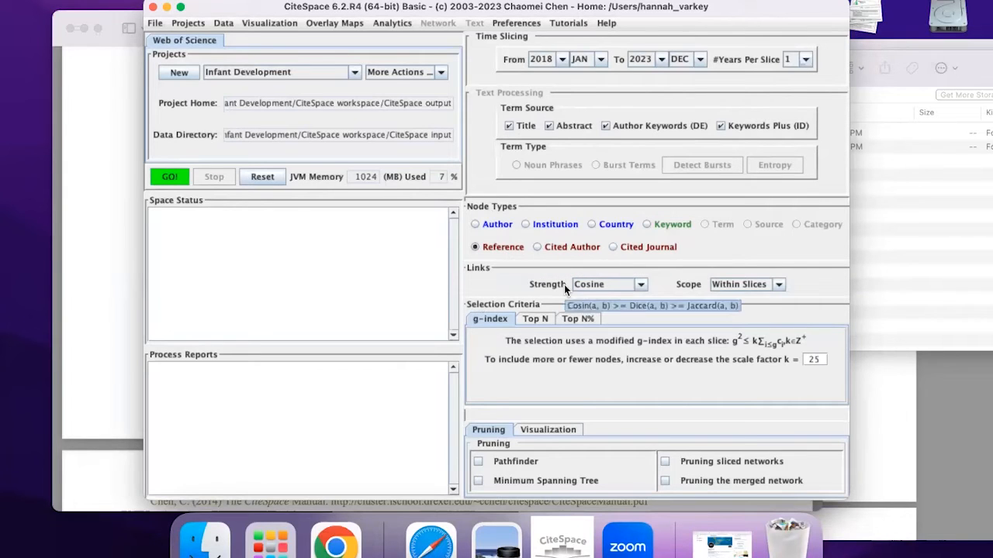
Look over the available link strength measures and the link scope setting
click(624, 286)
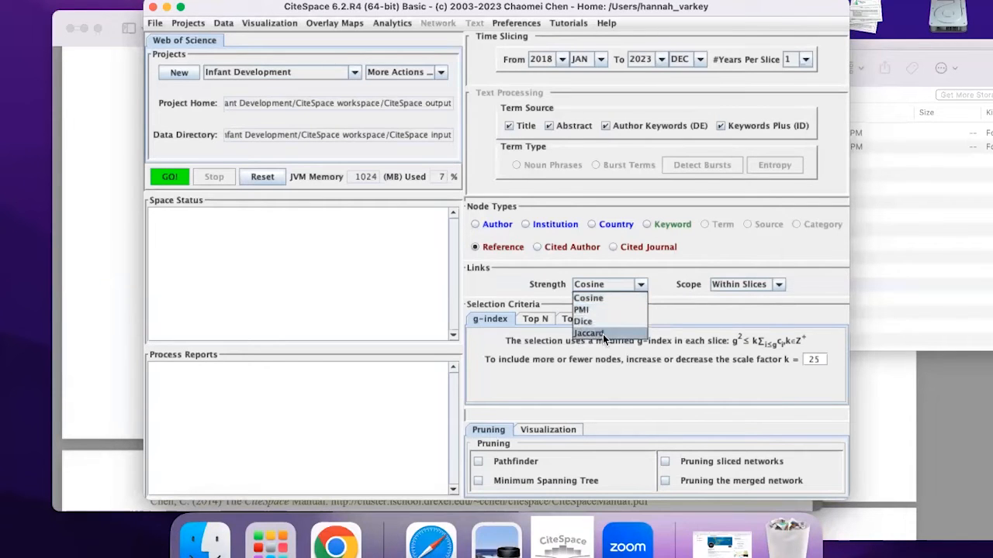
click(693, 266)
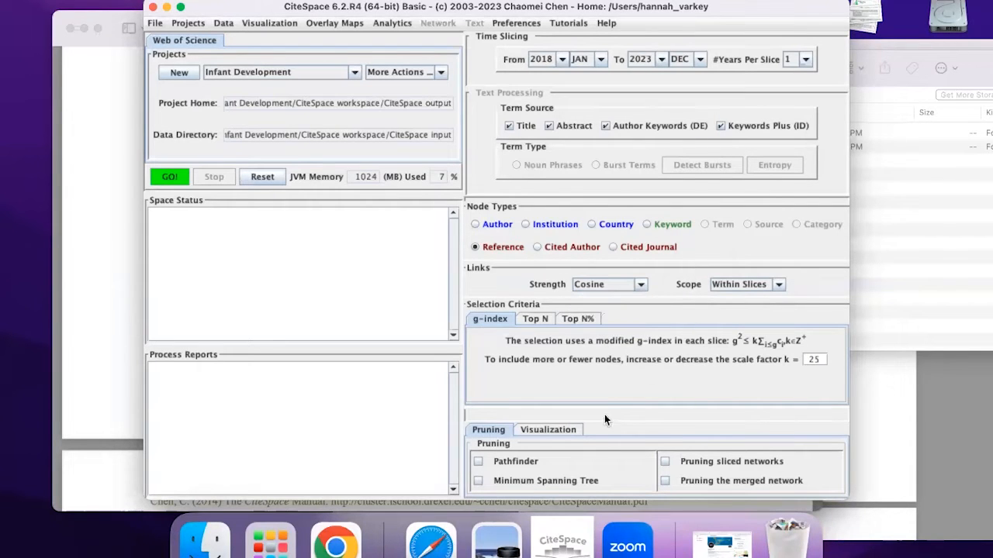
click(748, 287)
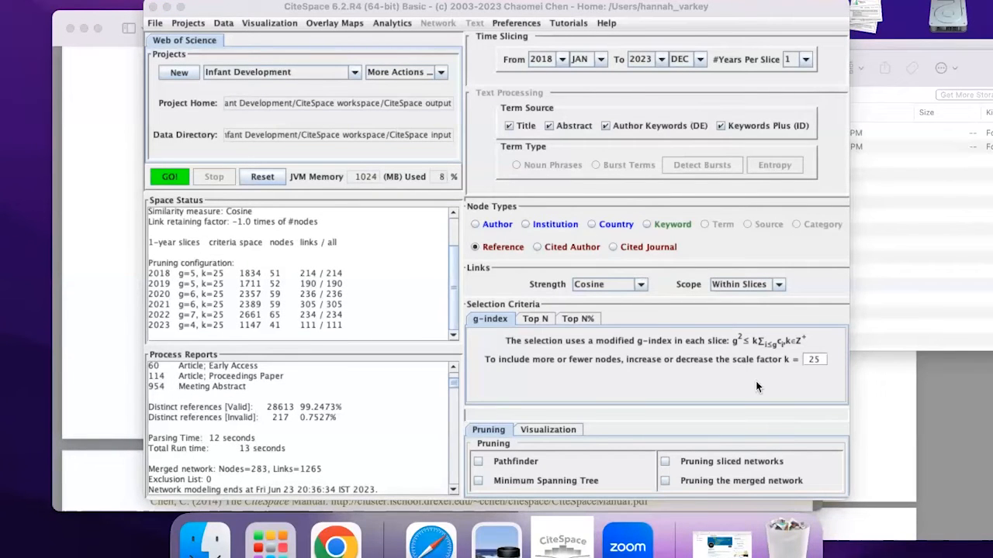
Run the network analysis for the Infant Development project and visualize the merged reference network
click(172, 177)
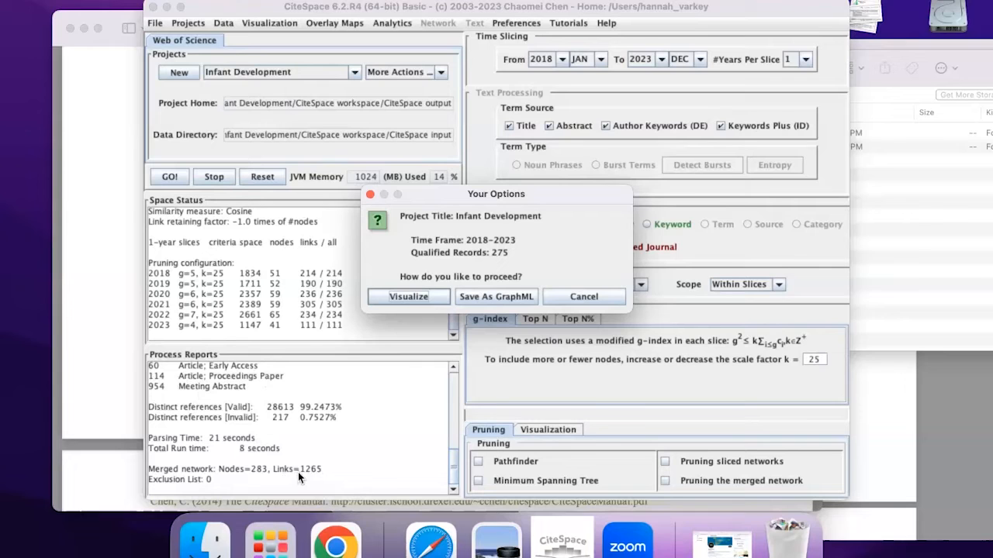
click(407, 301)
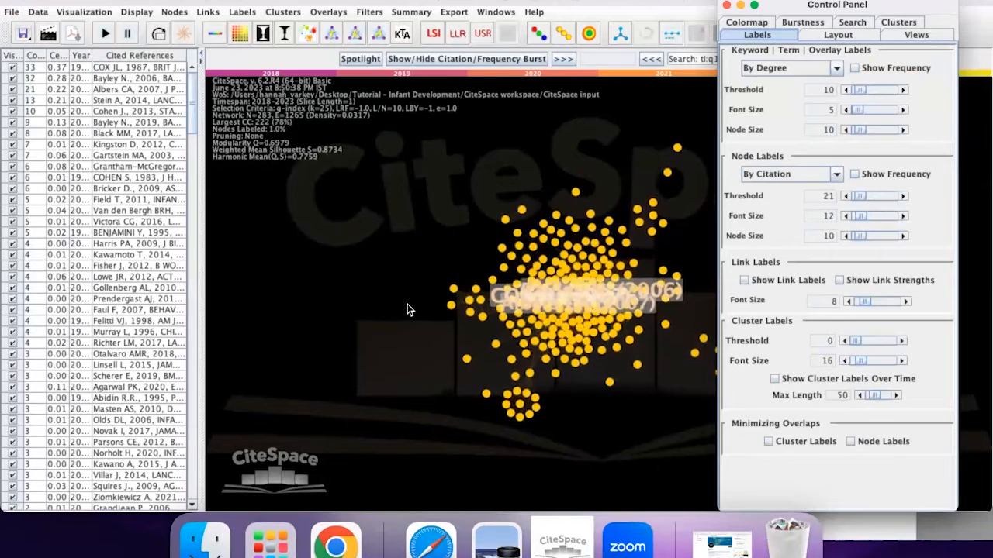
Close the Control Panel, reopen it and move it clear of the network map
click(726, 5)
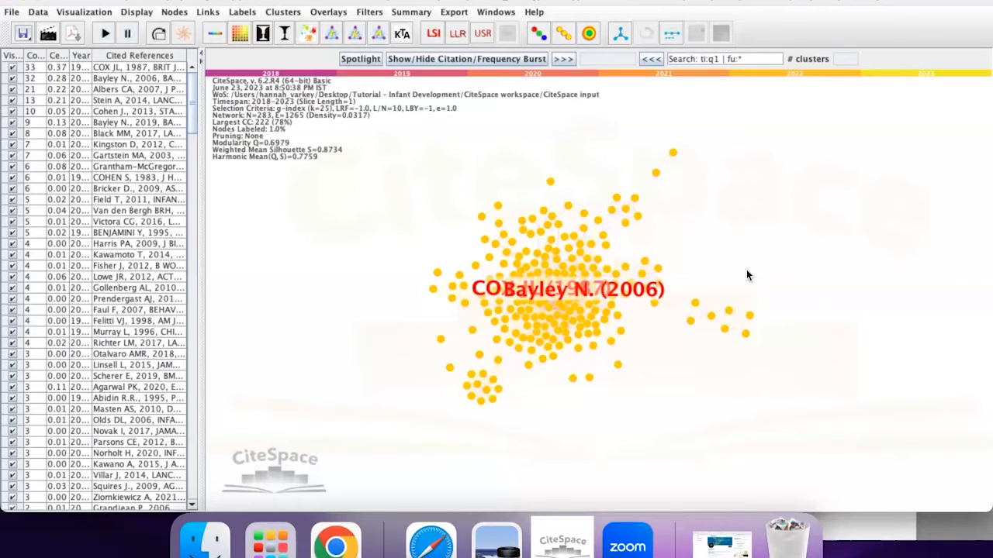
click(496, 12)
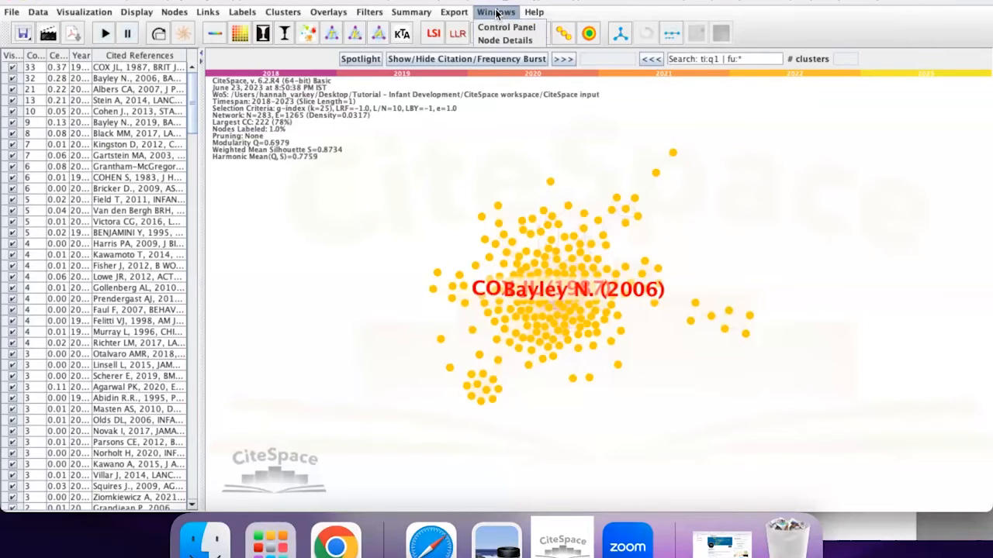
click(504, 28)
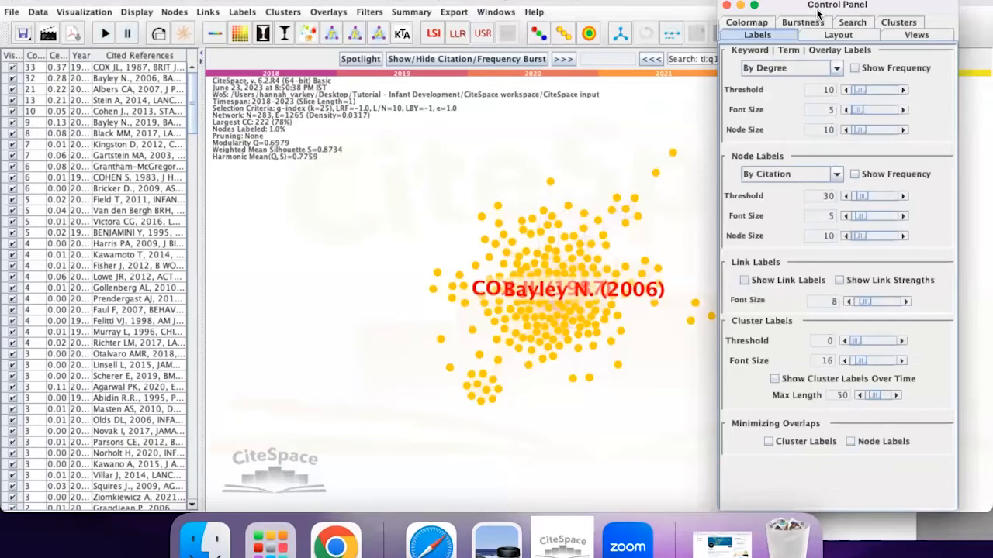
drag(839, 11, 874, 11)
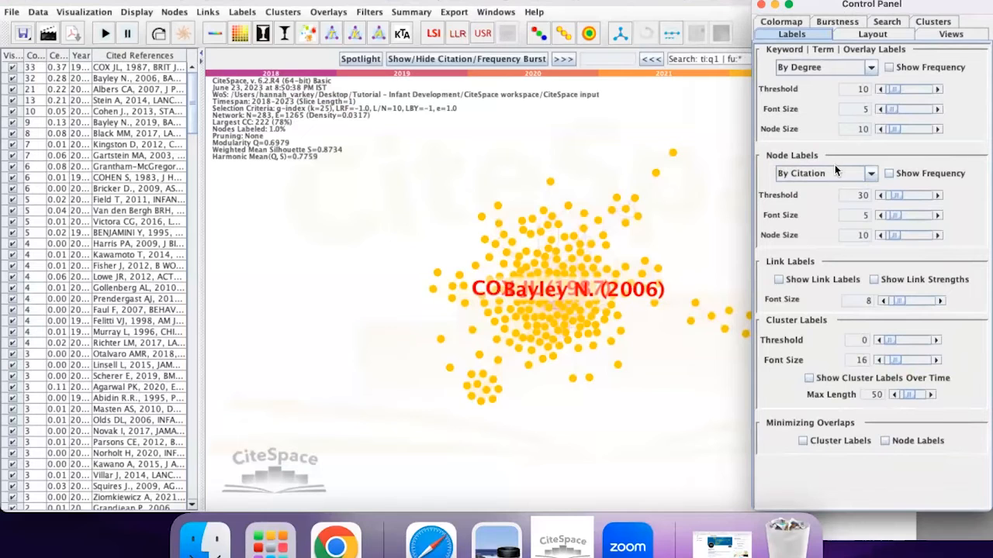
Lower the node label citation threshold stepwise to 9 to label more cited references
click(879, 195)
click(879, 195)
click(879, 195)
click(879, 195)
click(879, 195)
click(879, 195)
click(879, 194)
click(879, 195)
click(879, 195)
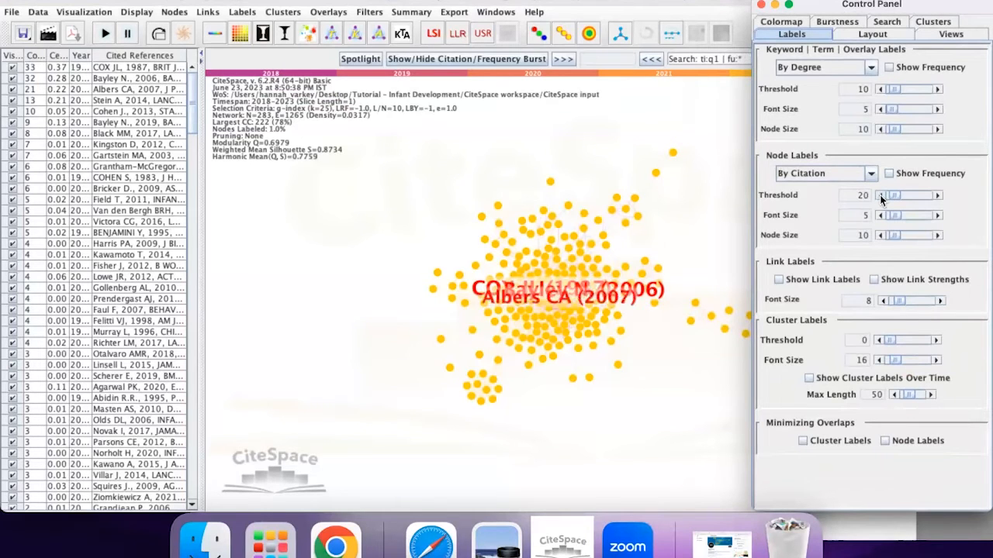
click(879, 195)
click(880, 195)
click(879, 194)
click(880, 195)
click(879, 195)
click(880, 194)
click(879, 194)
click(880, 195)
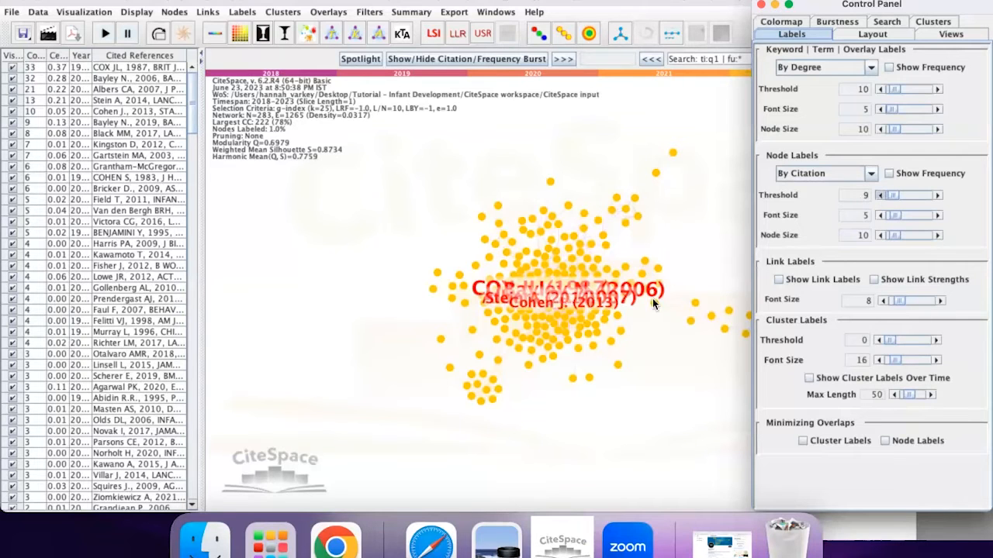
Try a node label threshold of 39, and bring it back down to 27
click(903, 195)
click(904, 195)
click(905, 194)
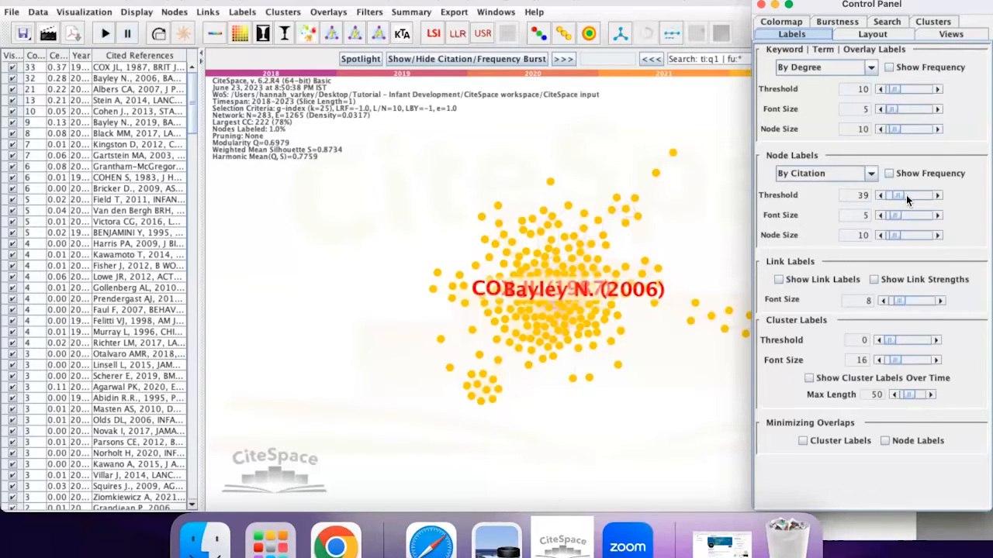
click(906, 195)
click(887, 195)
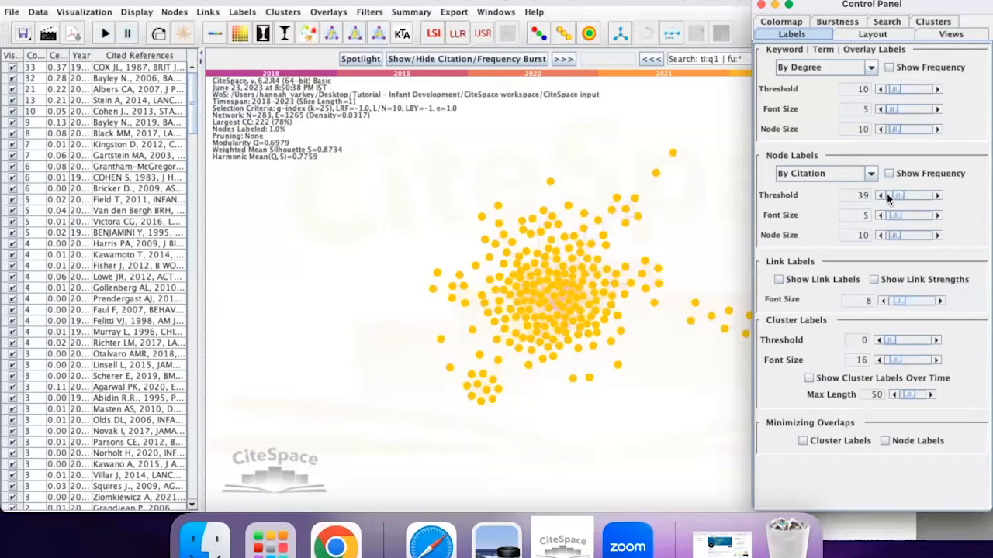
click(883, 194)
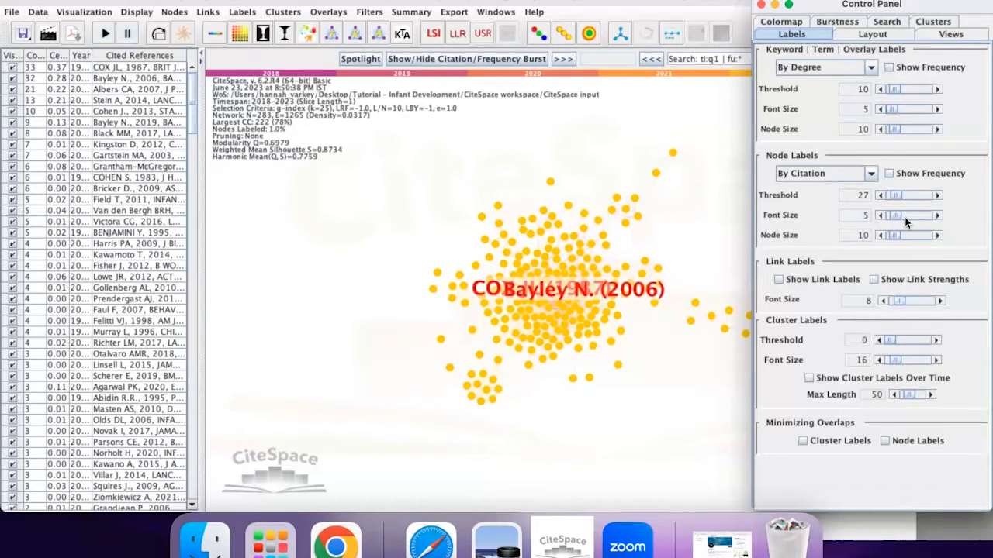
Set the node label font size to 6 and the node size to 11, moving the Control Panel aside
click(882, 215)
click(881, 215)
click(882, 214)
click(882, 215)
click(882, 215)
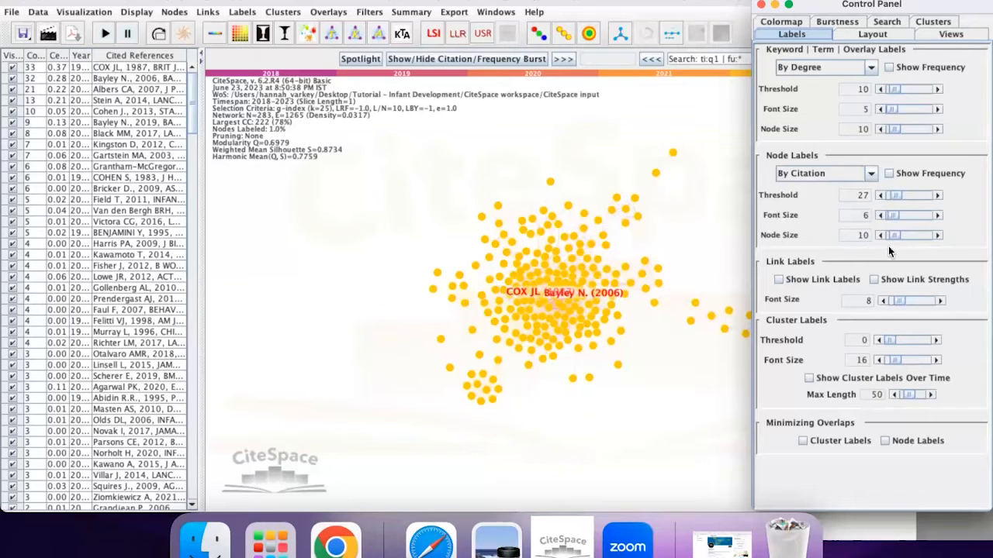
click(939, 235)
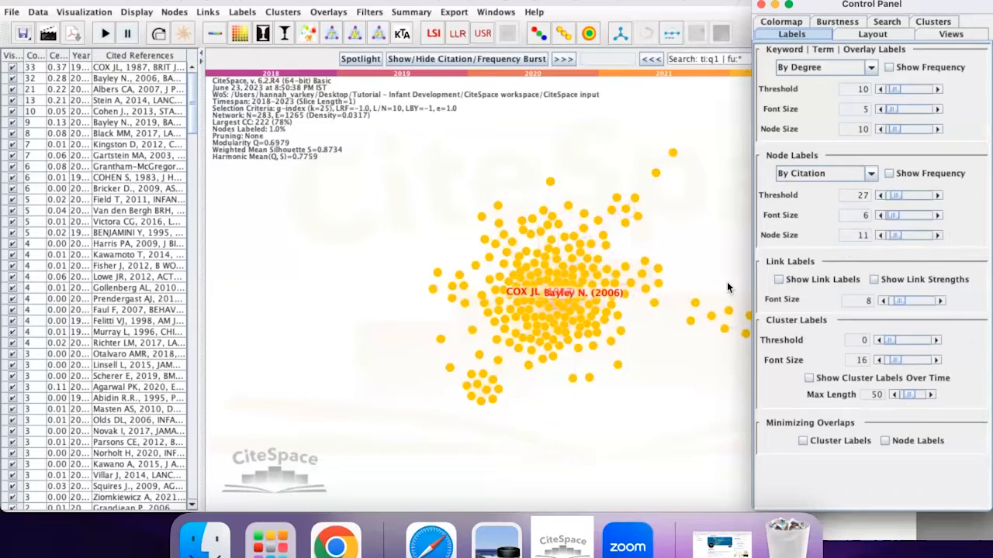
drag(810, 12, 923, 11)
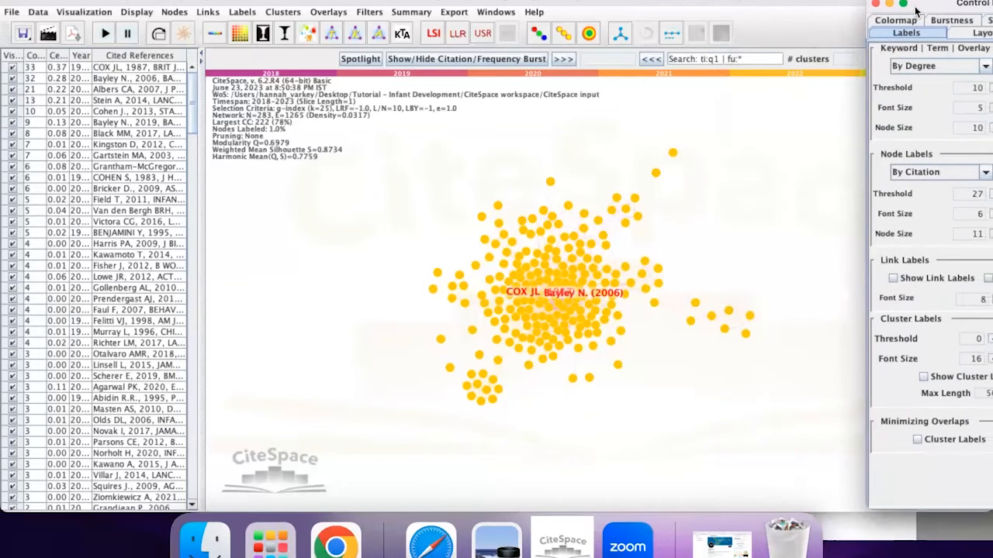
Review the cluster label extraction options and run All in One clustering with title words (T) as the label source
click(287, 13)
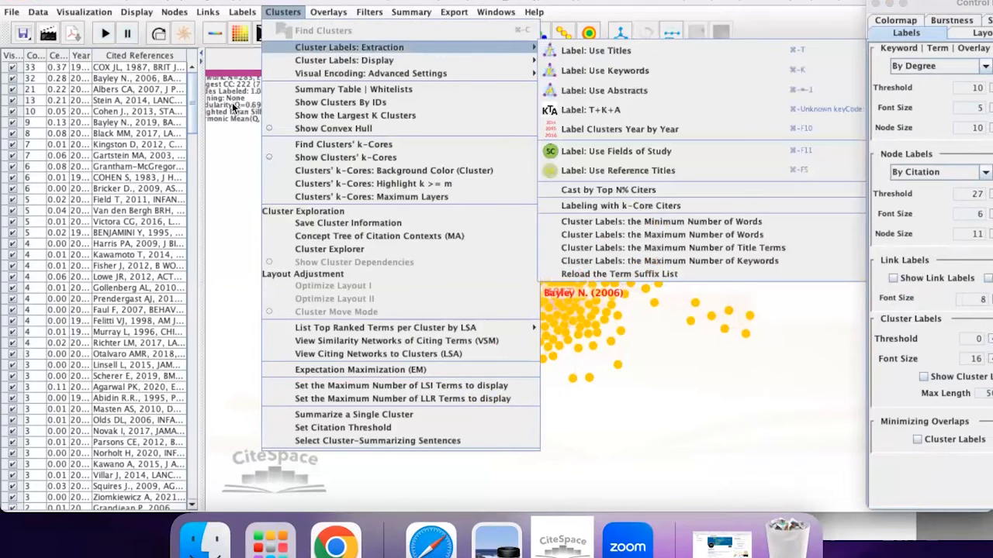
click(232, 109)
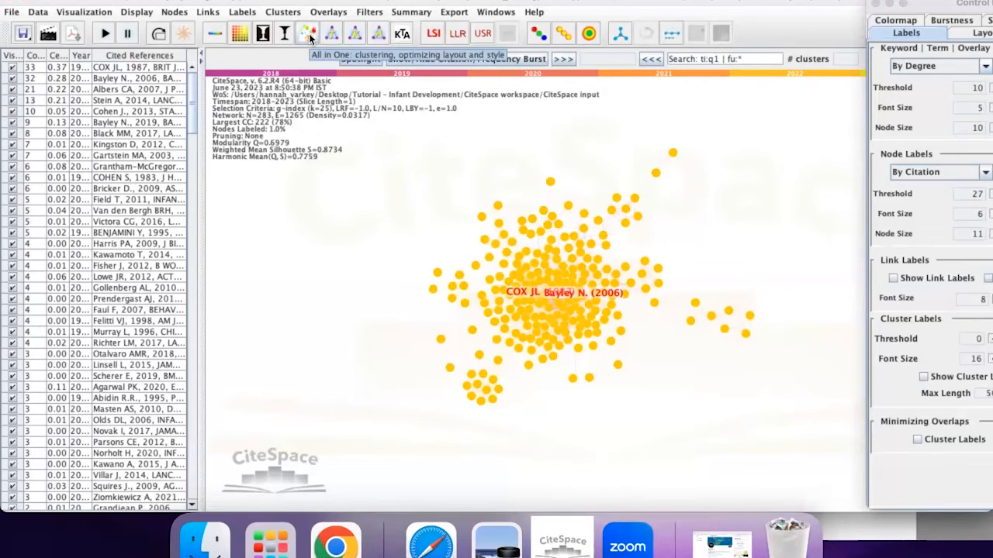
click(310, 37)
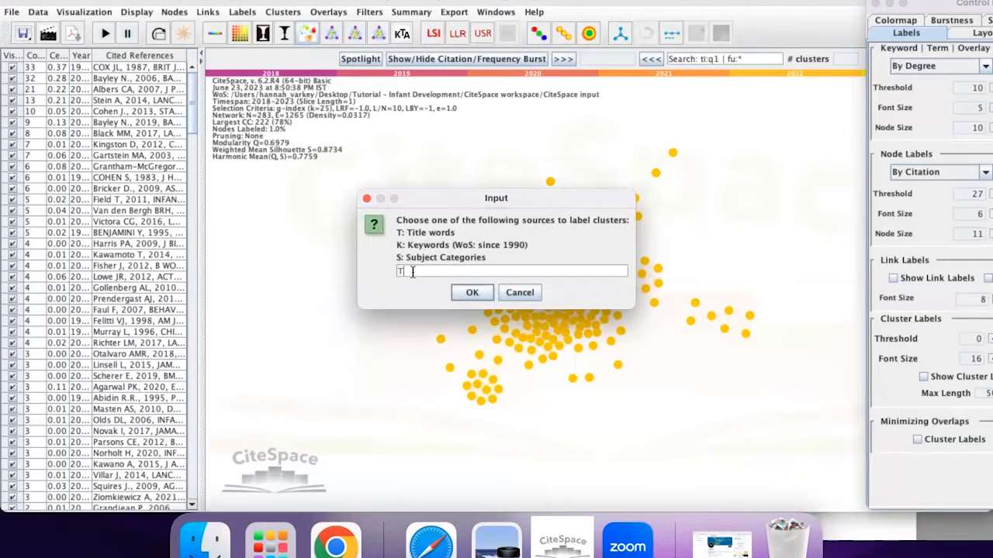
click(471, 291)
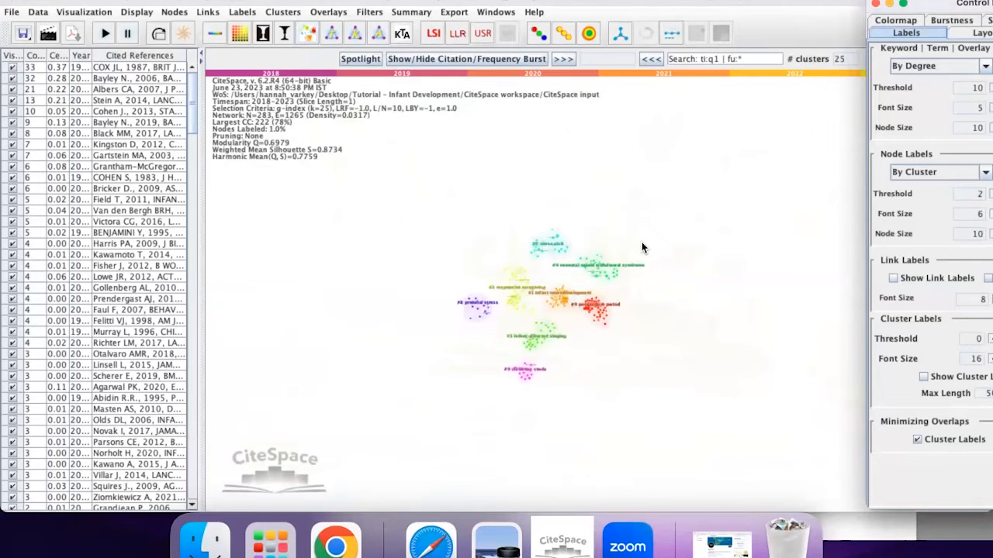
Label the enlarged map's clusters with the LLR method and bring the Control Panel's layout options into full view
scroll(641, 247, up, 8)
drag(527, 251, 535, 252)
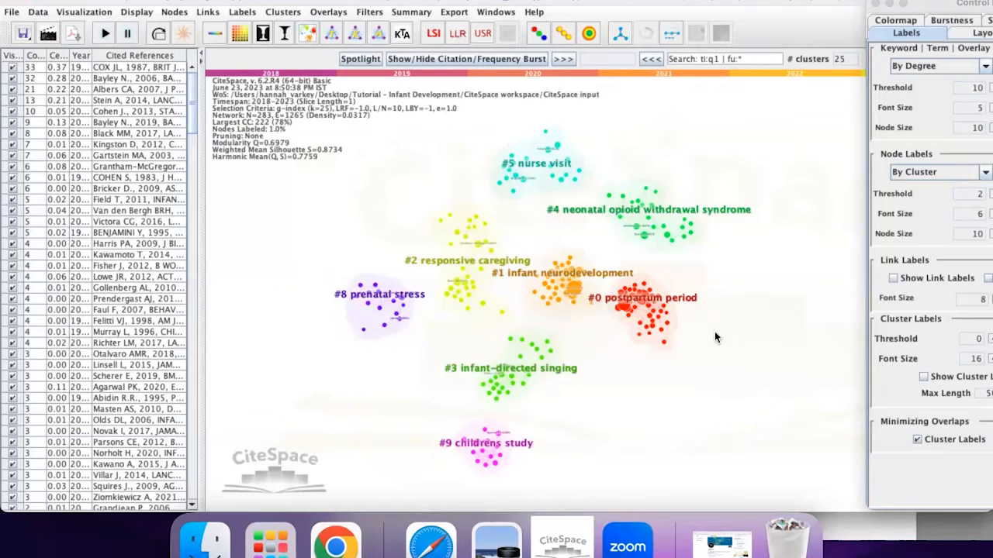
click(458, 38)
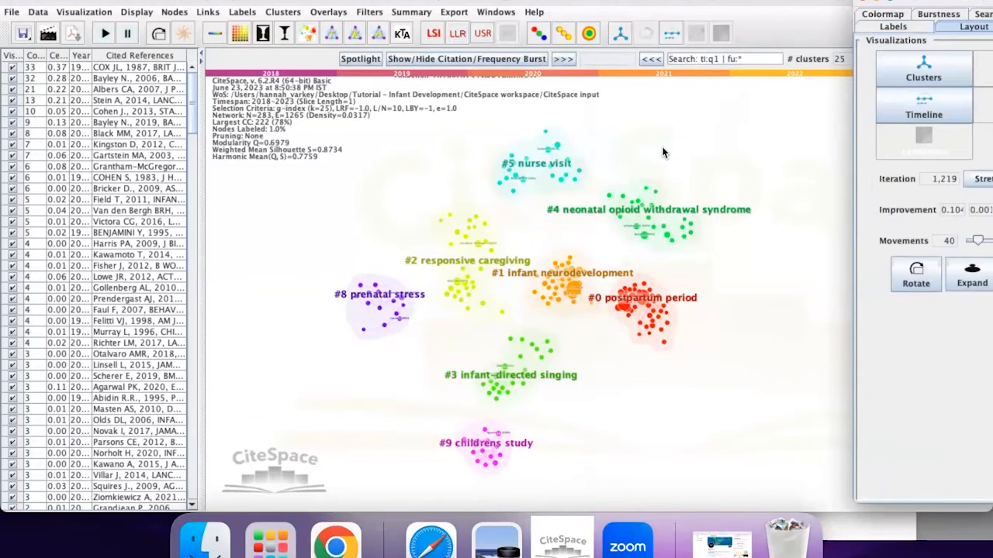
drag(930, 2, 722, 1)
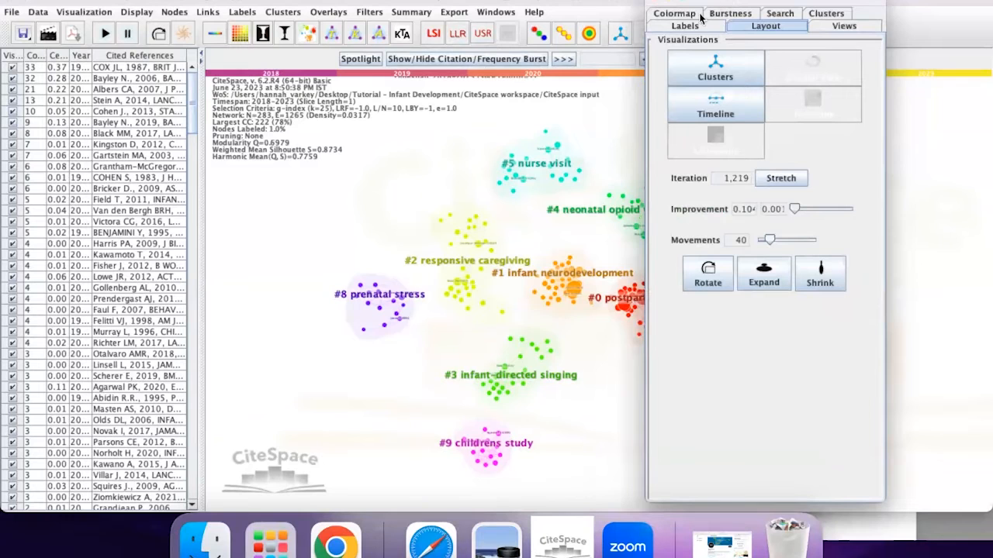
Apply the Centrality visual encoding to the network nodes
click(844, 26)
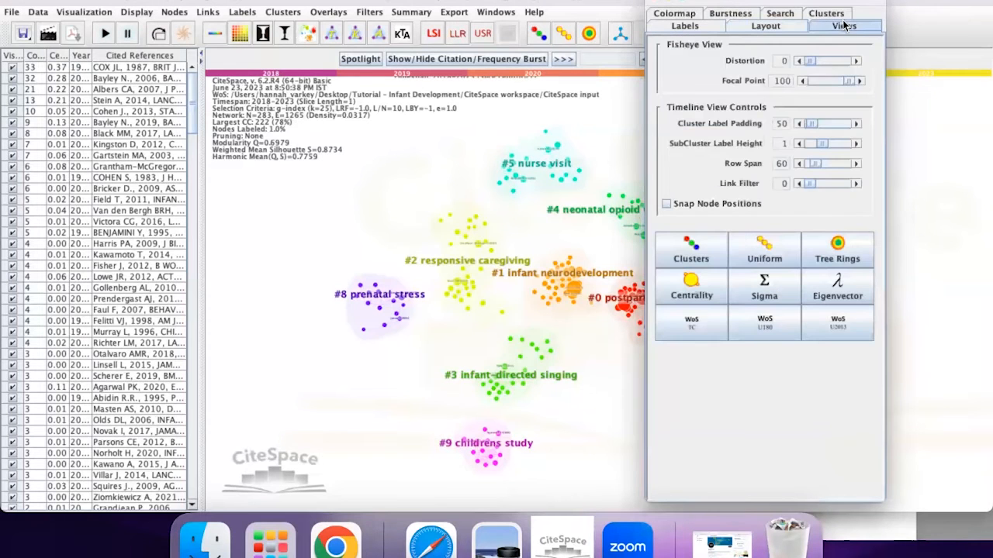
click(694, 296)
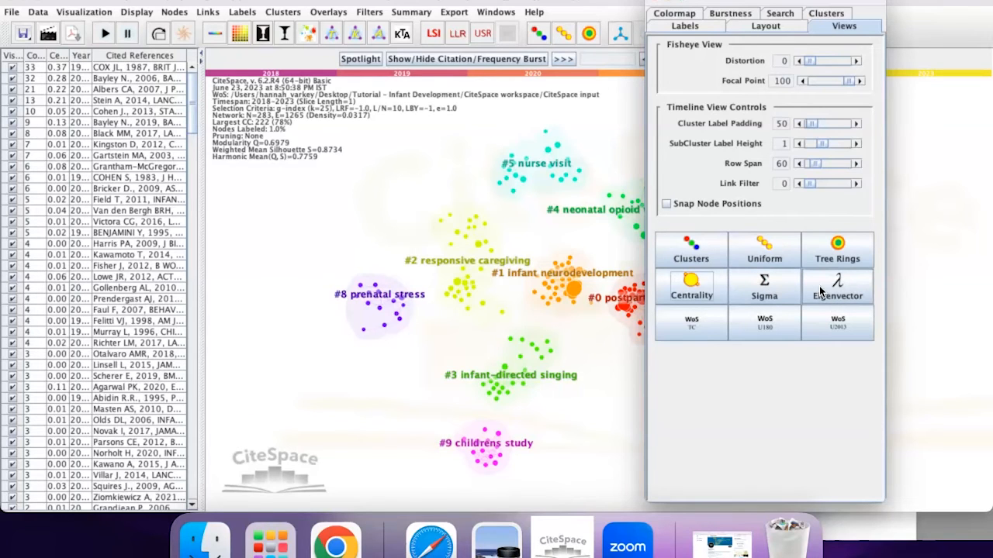
click(689, 287)
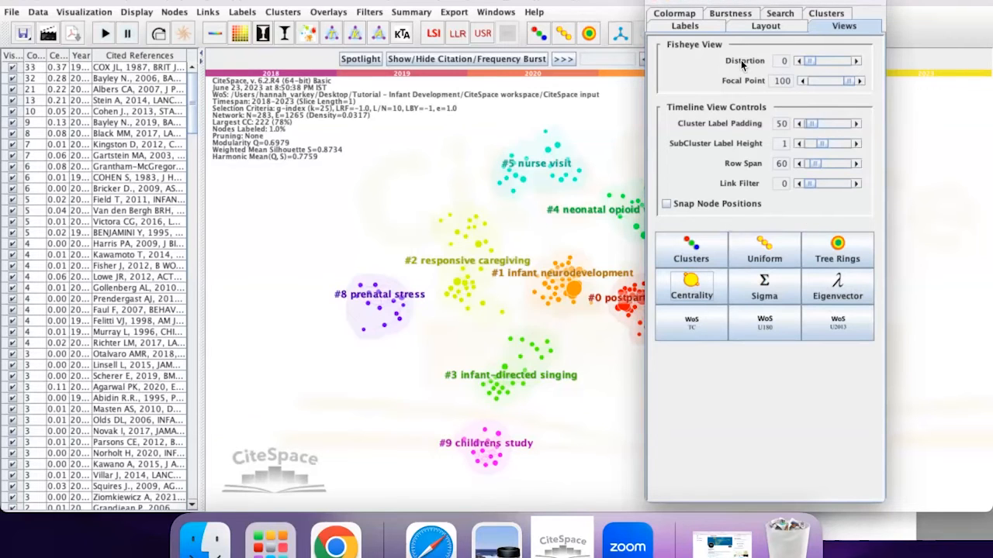
Run burst detection with a minimum duration of 2, view the list for 1 reference, and close it
click(727, 15)
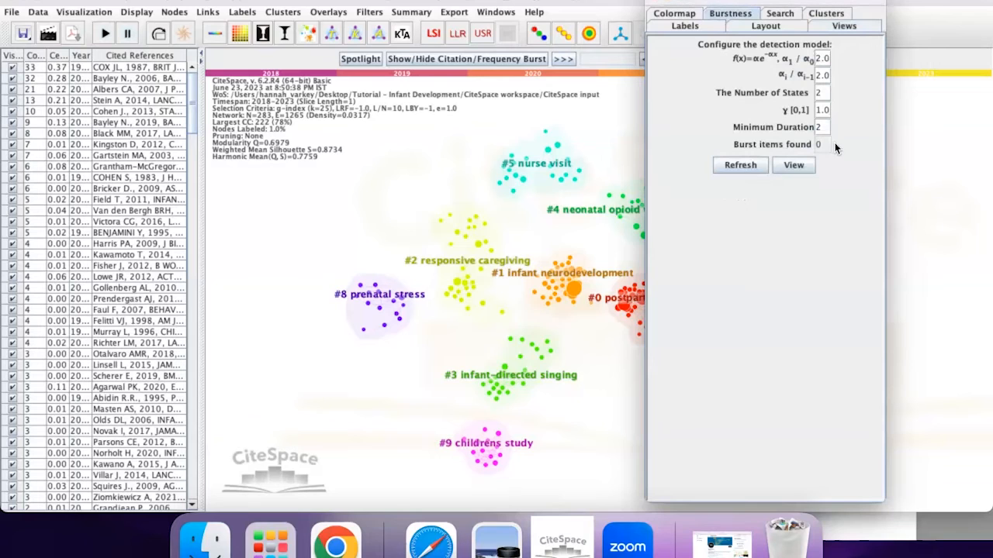
click(738, 163)
click(796, 164)
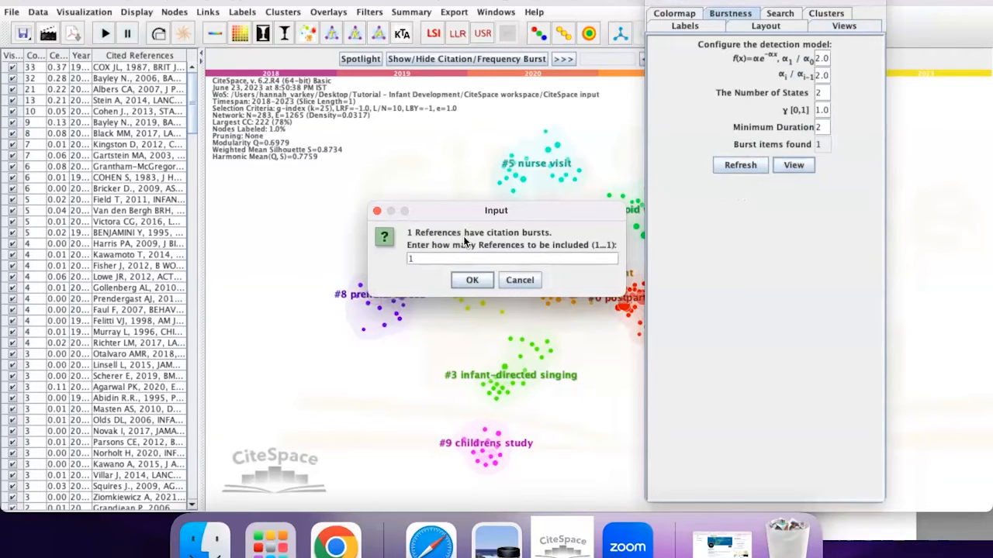
click(471, 283)
drag(748, 3, 860, 509)
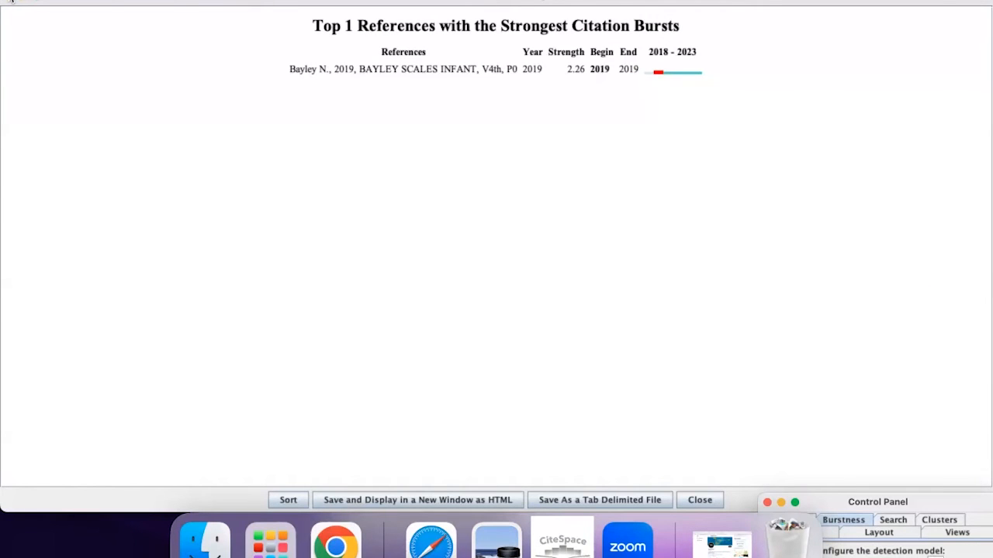
click(11, 3)
Rerun burst detection with a minimum duration of 1, view the top 5 references with the strongest citation bursts, and close the list
drag(919, 503, 785, 112)
double_click(796, 247)
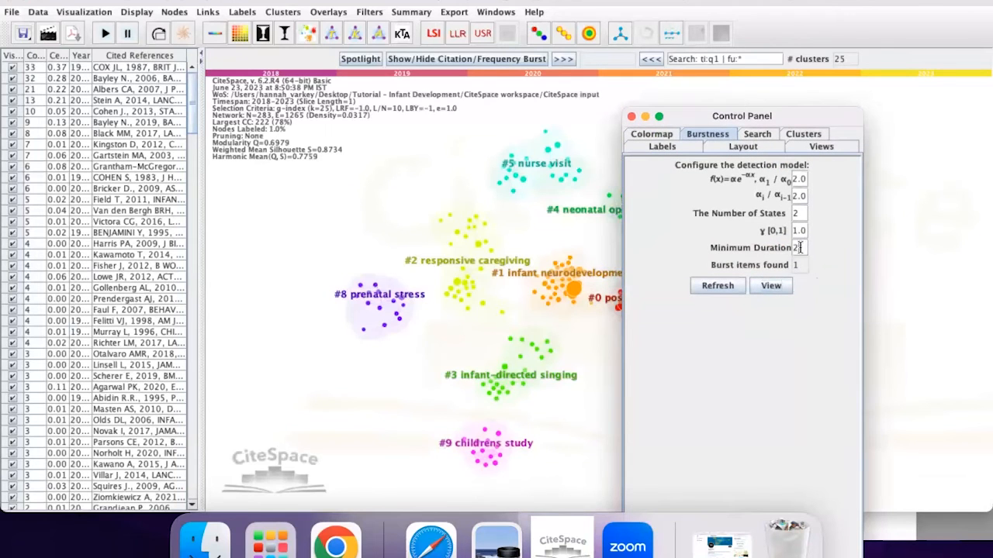
text(1)
click(718, 284)
click(777, 285)
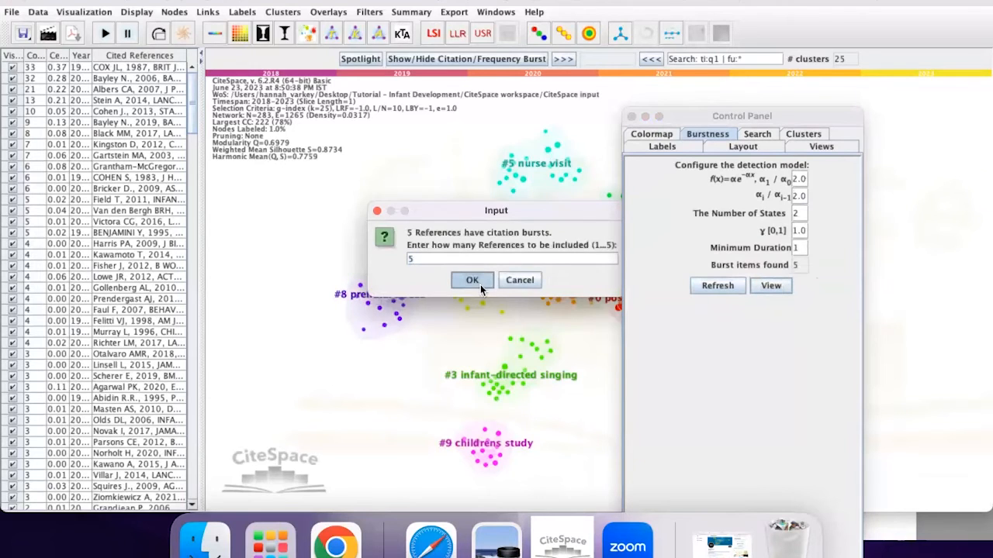
click(475, 282)
drag(811, 116, 985, 362)
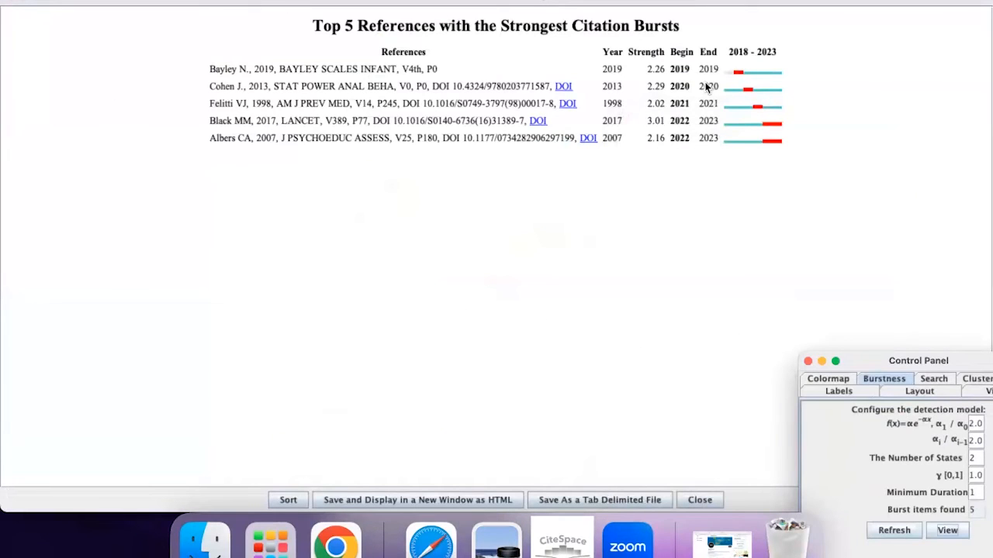
click(9, 2)
drag(902, 361, 835, 28)
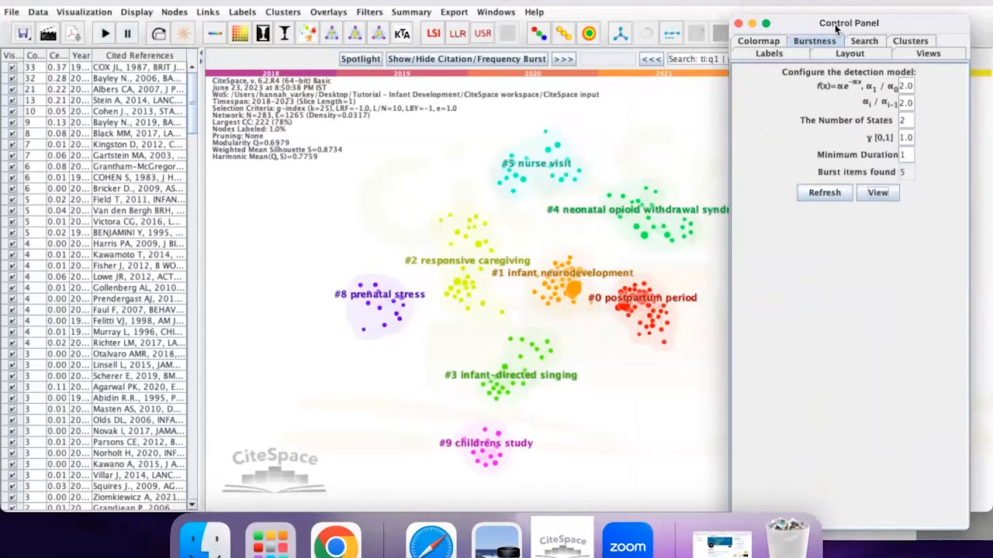
Minimize the Control Panel and display the clusters in the timeline view, zoomed out to show every cluster label
click(751, 25)
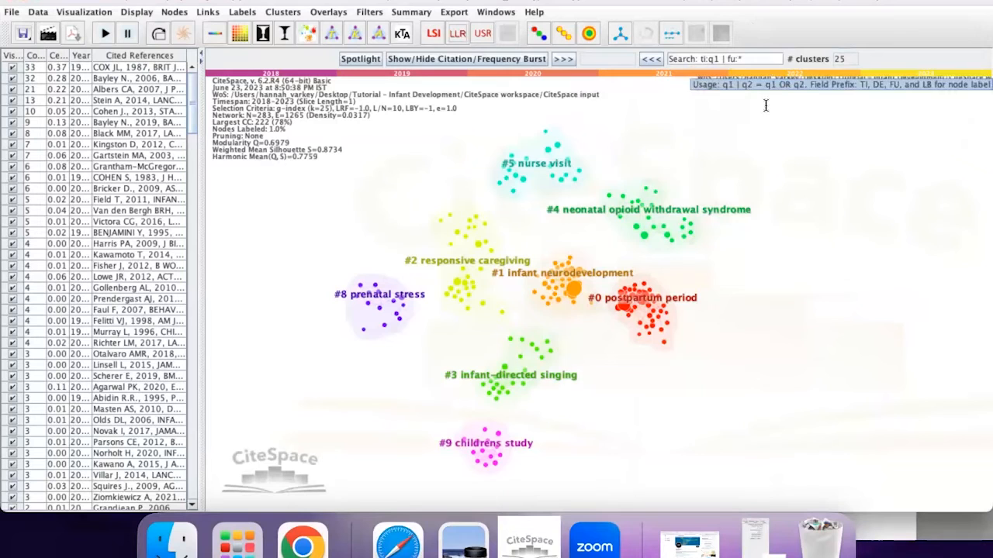
click(673, 34)
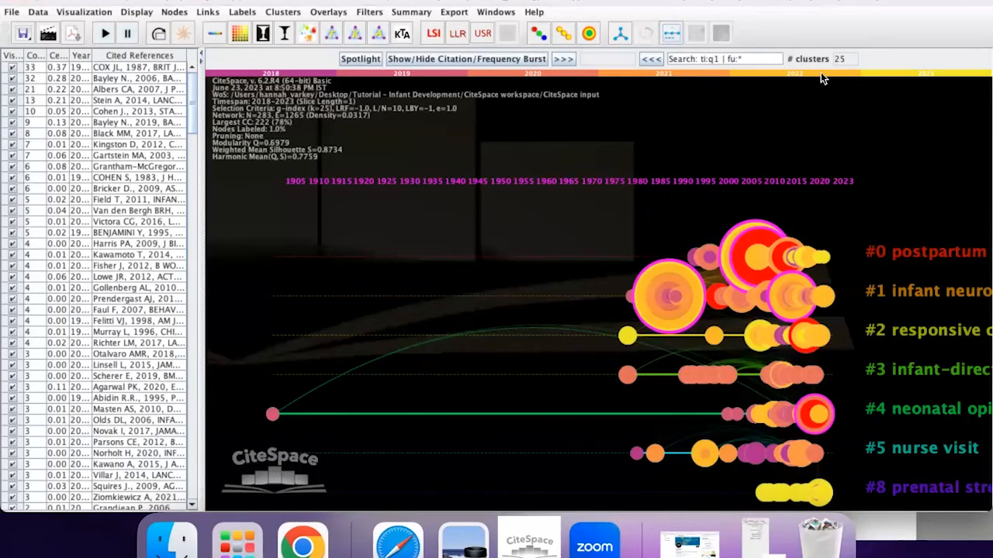
scroll(825, 4, down, 3)
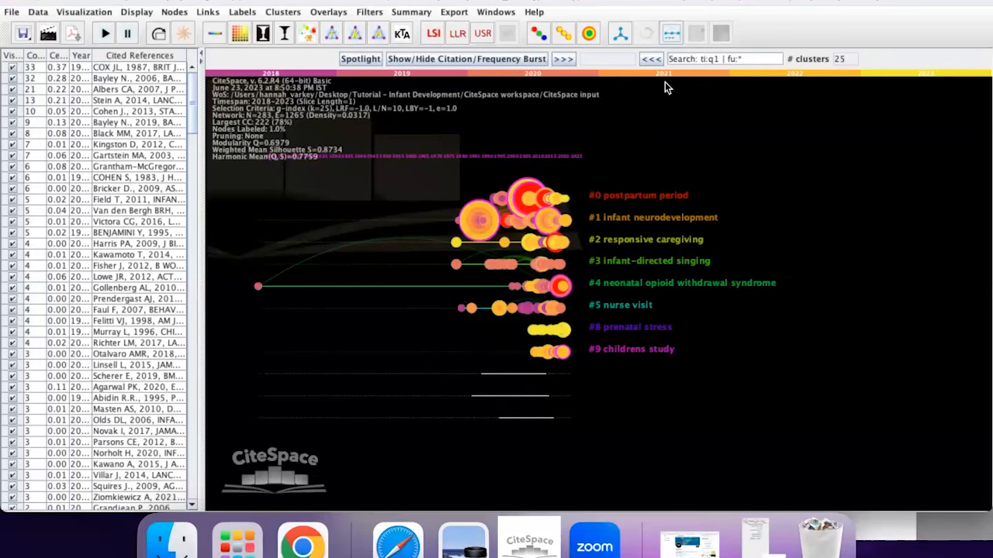
Return the map to the cluster view and generate the narrative summary report for 11 major clusters
click(622, 32)
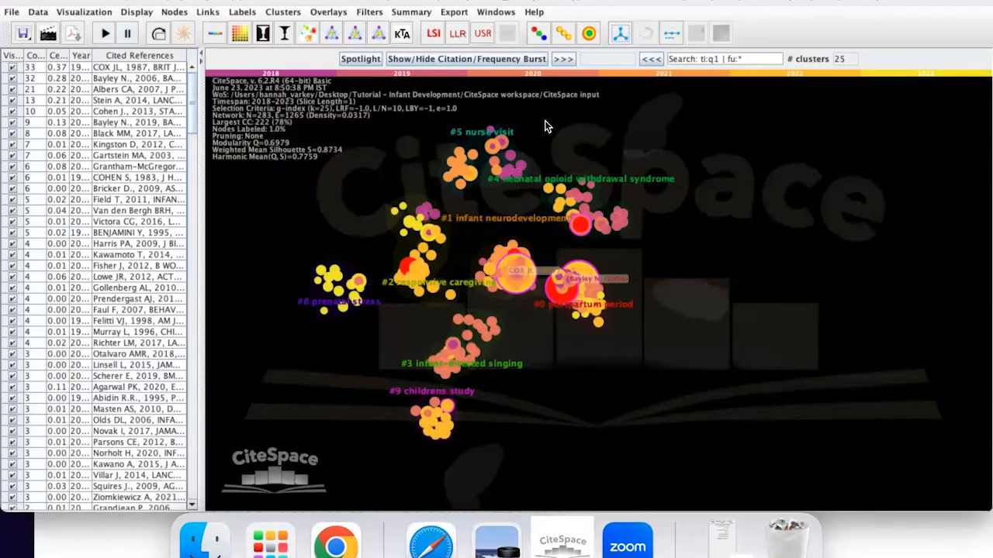
click(411, 12)
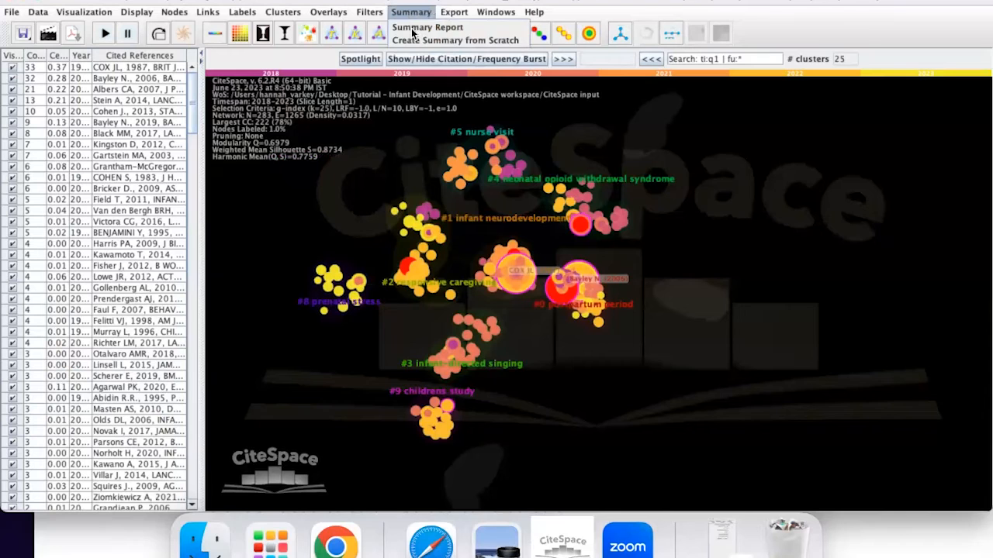
click(412, 29)
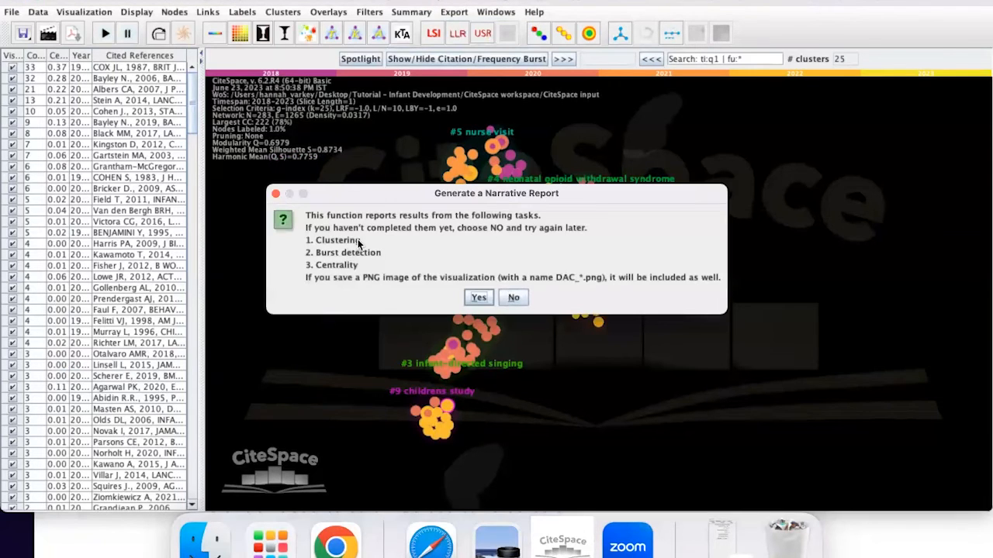
click(477, 299)
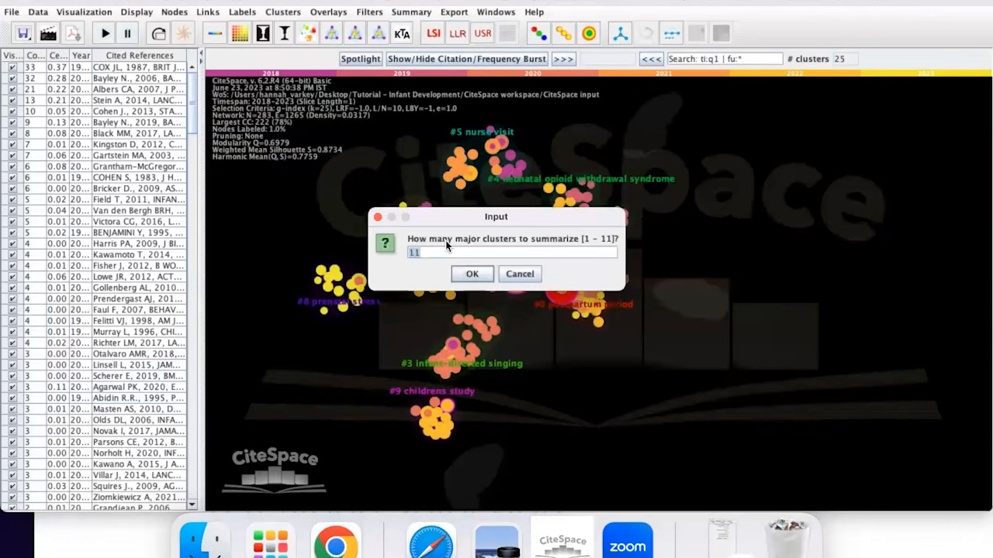
click(473, 275)
Examine the Major Clusters table in the narrative summary, comparing the LSI, LLR and MI labels and average years
drag(827, 365, 806, 35)
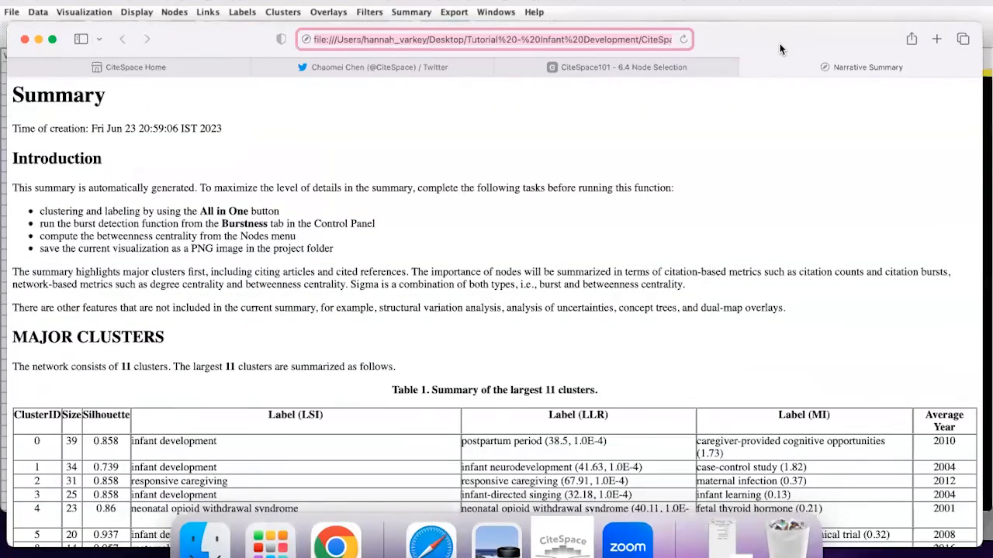
scroll(687, 171, down, 3)
scroll(686, 169, down, 4)
scroll(687, 168, up, 3)
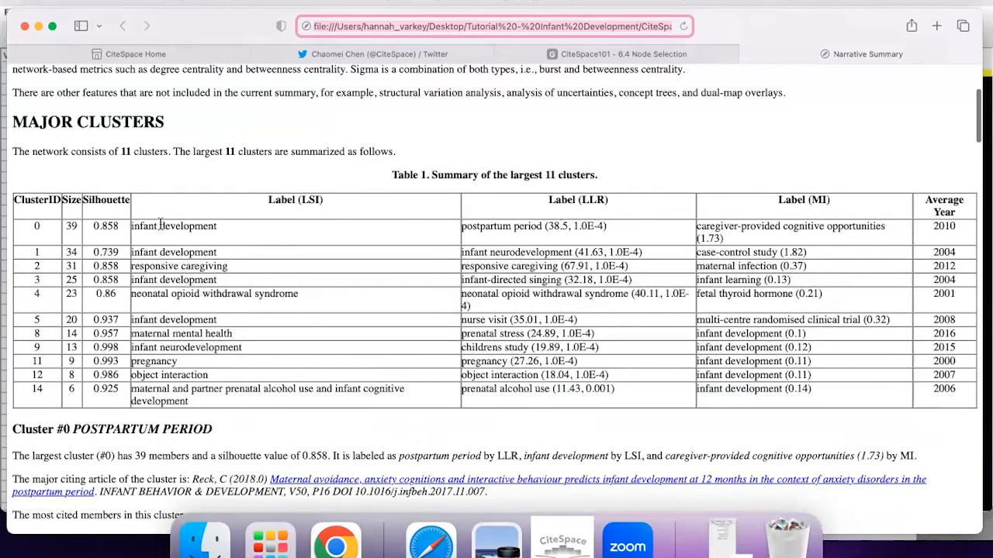
drag(160, 224, 342, 381)
click(300, 208)
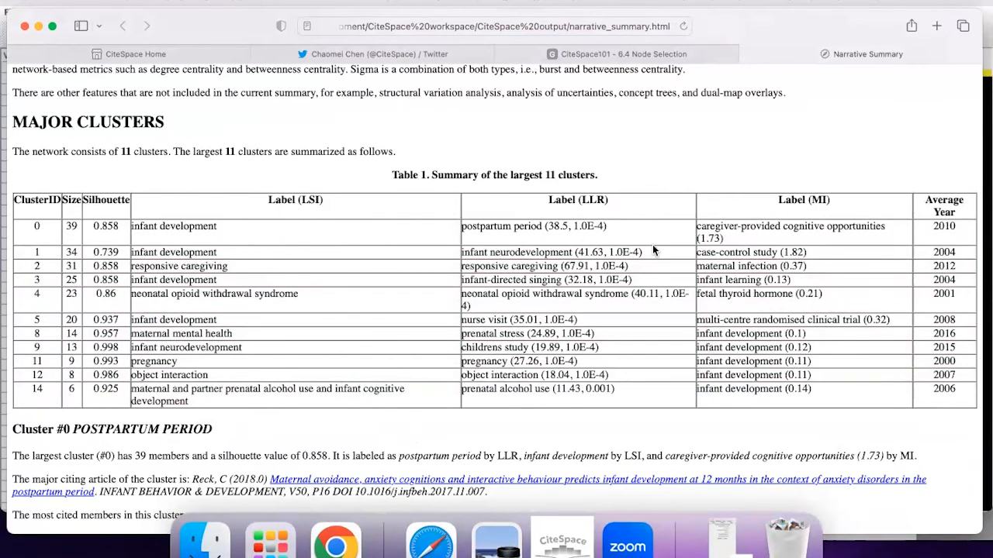
scroll(653, 248, down, 2)
drag(951, 137, 821, 295)
click(821, 295)
scroll(820, 292, down, 4)
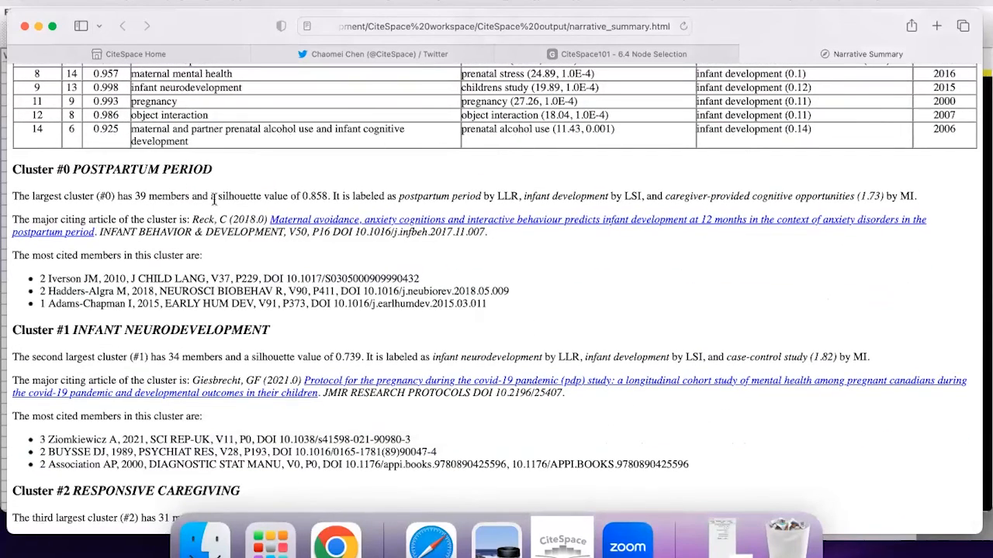
Examine the silhouette value of cluster #0 and skim the individual cluster descriptions down to cluster #14
drag(214, 200, 332, 200)
click(261, 197)
drag(216, 197, 322, 196)
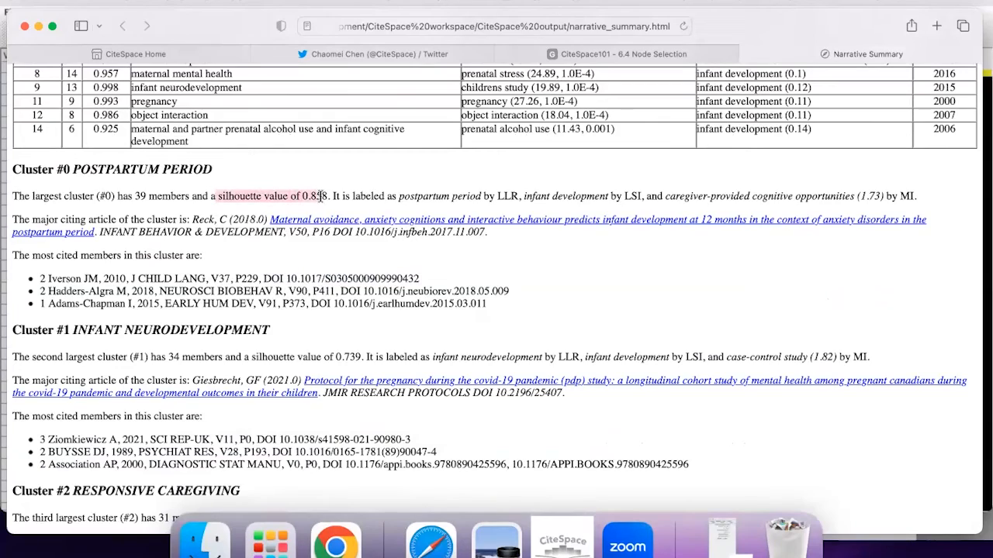
scroll(217, 267, down, 5)
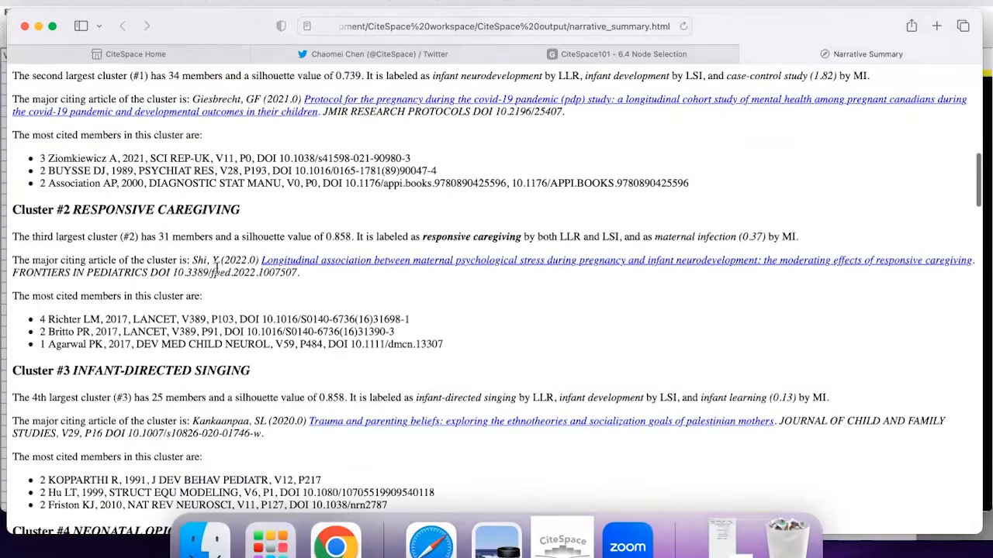
scroll(216, 267, down, 15)
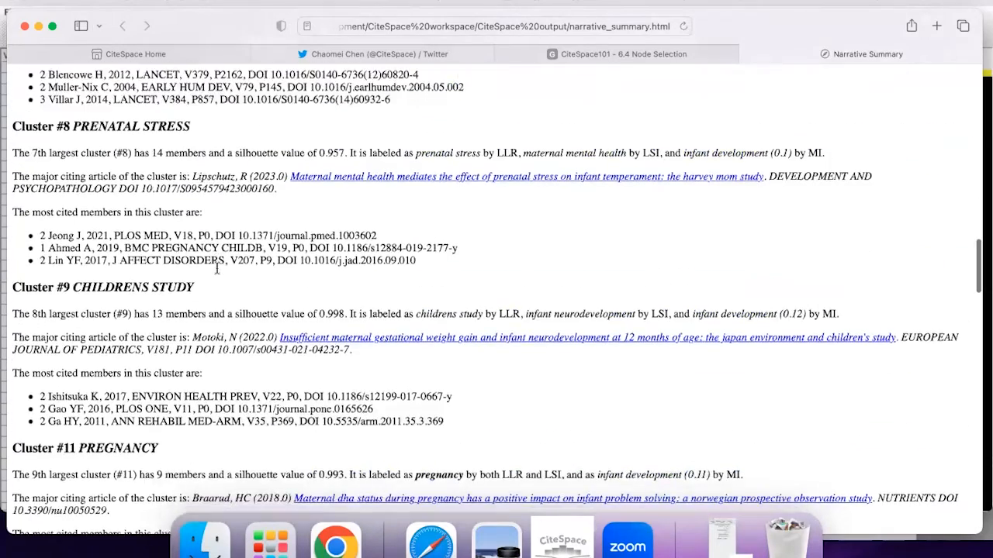
scroll(216, 268, down, 4)
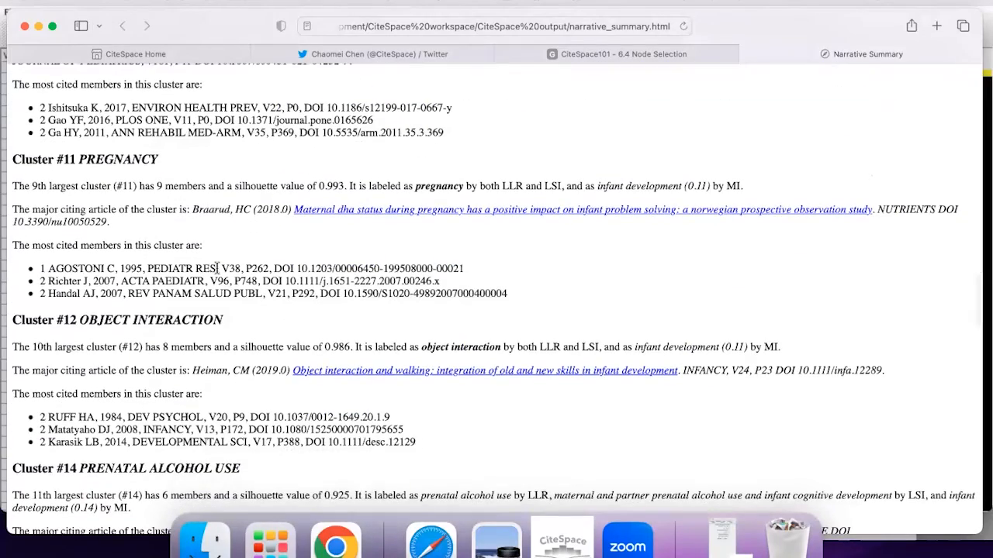
scroll(217, 269, up, 15)
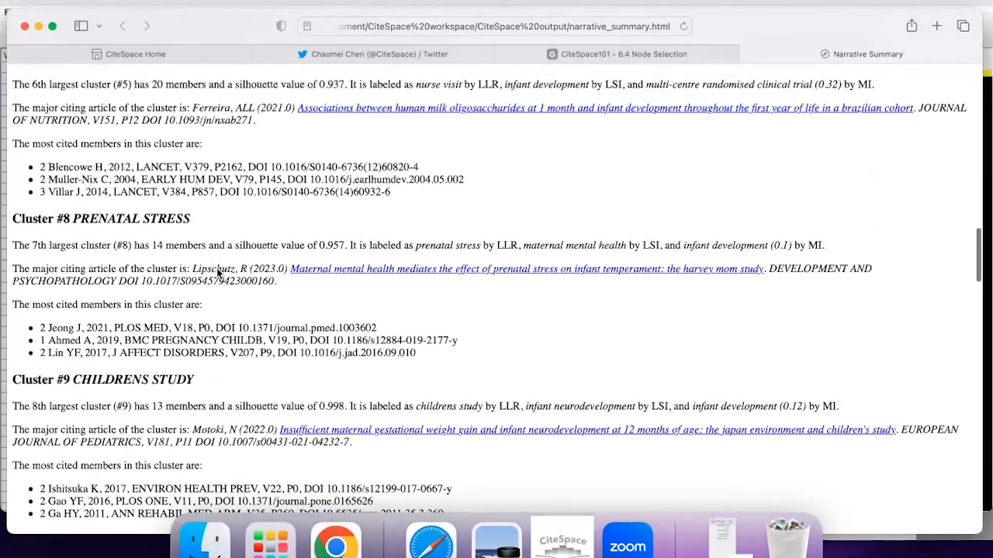
scroll(217, 272, up, 10)
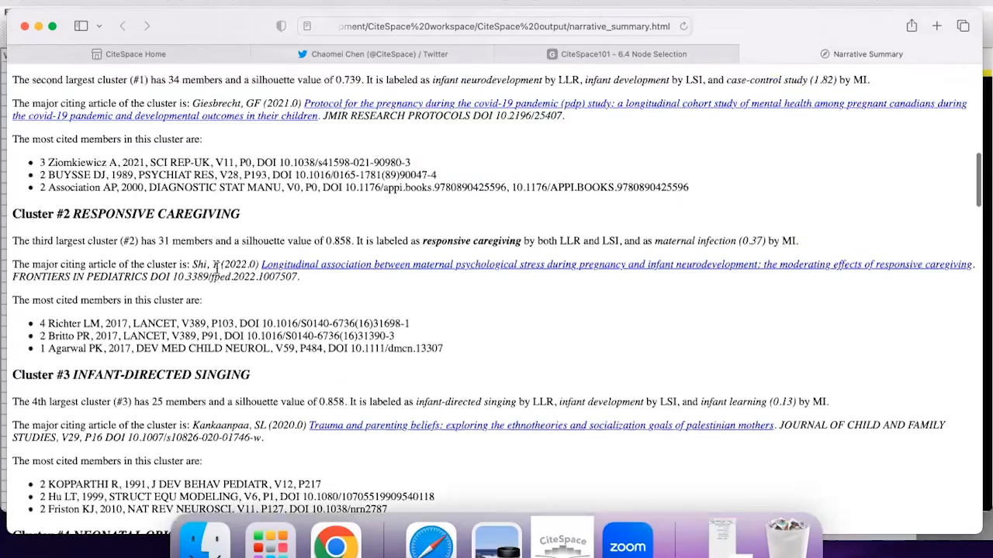
scroll(218, 272, up, 6)
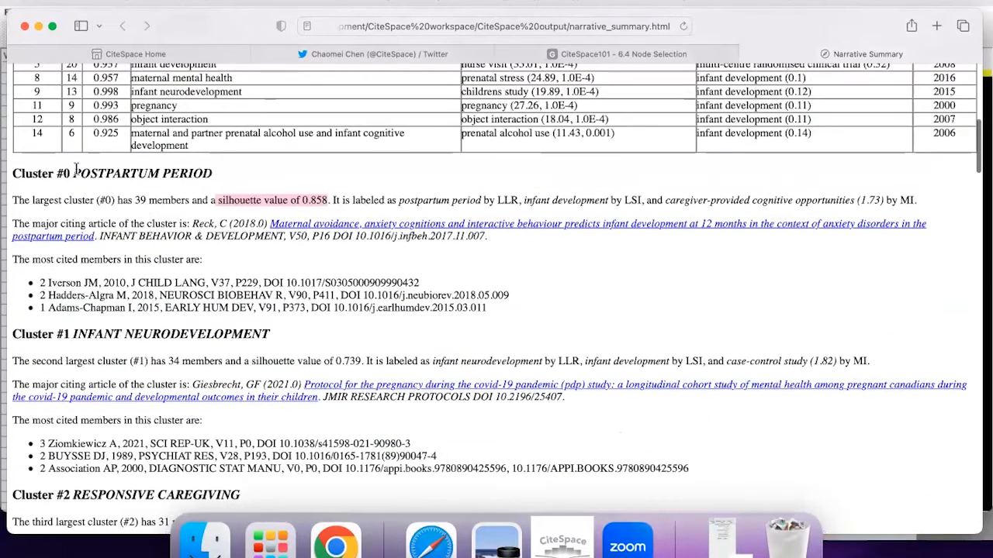
Examine the number, name and most cited members of cluster #0 in the summary report
drag(72, 172, 214, 175)
click(115, 177)
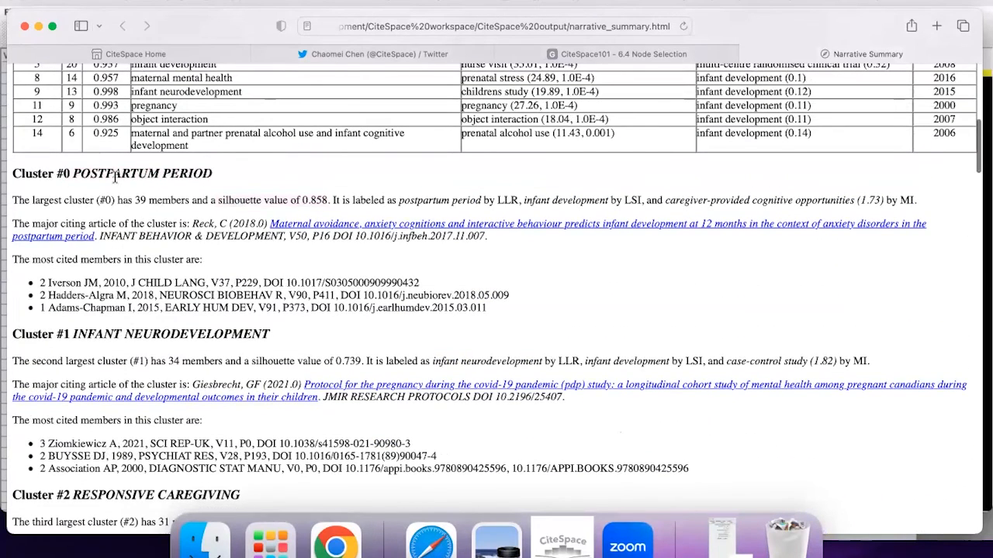
drag(72, 172, 6, 174)
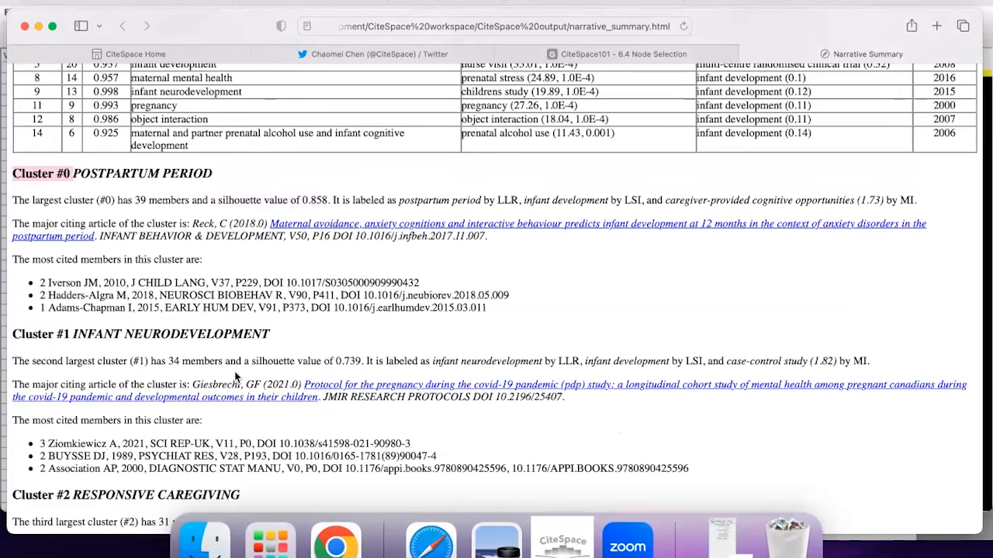
click(118, 186)
drag(80, 174, 210, 173)
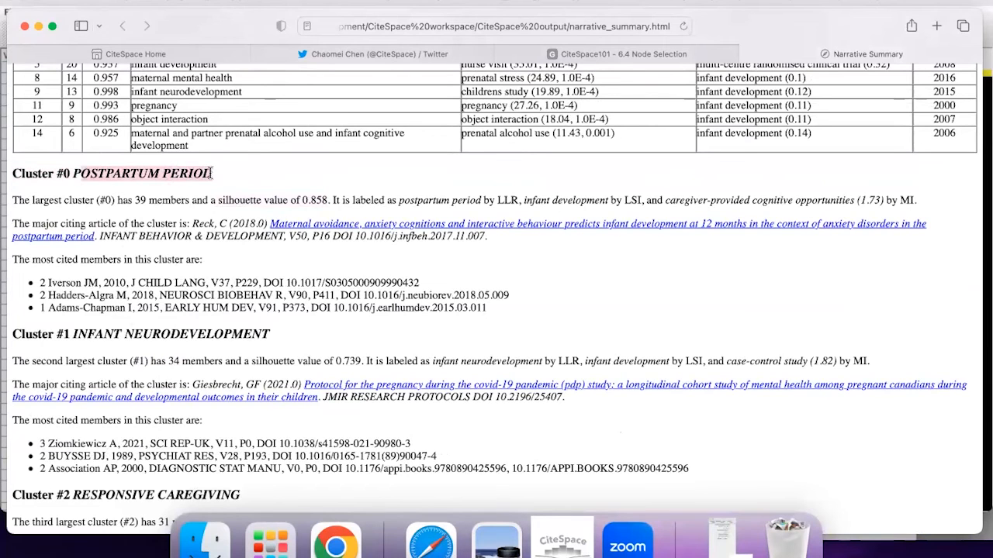
click(76, 250)
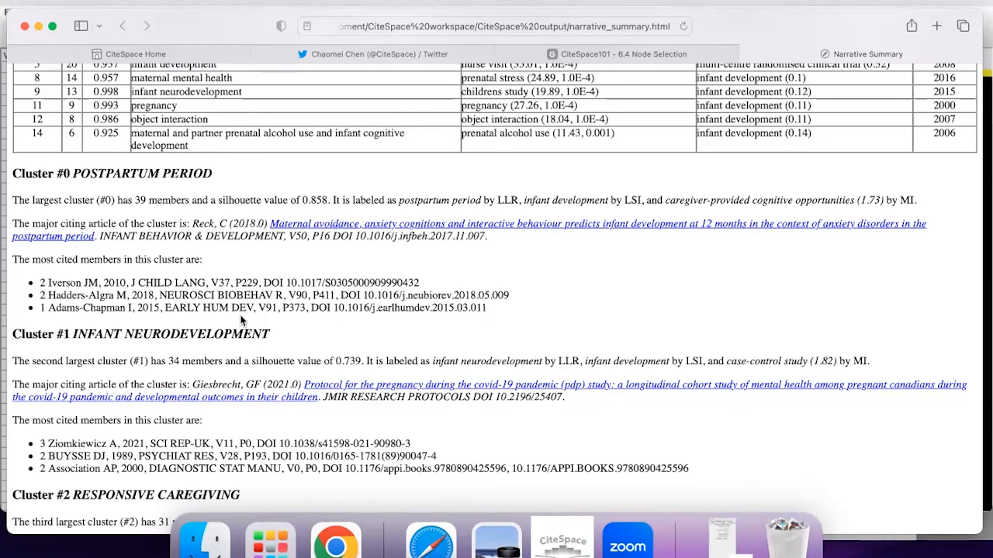
scroll(240, 320, down, 2)
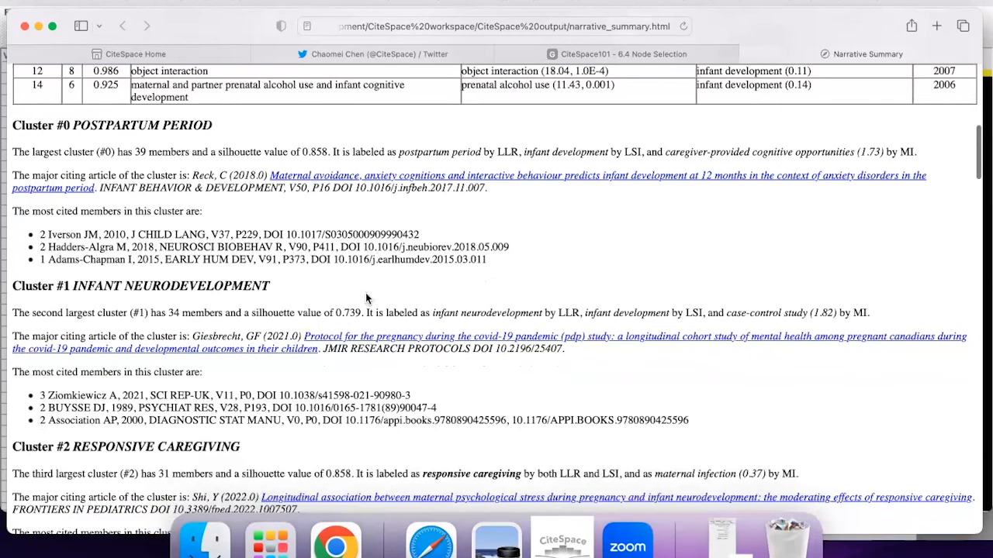
drag(41, 235, 329, 236)
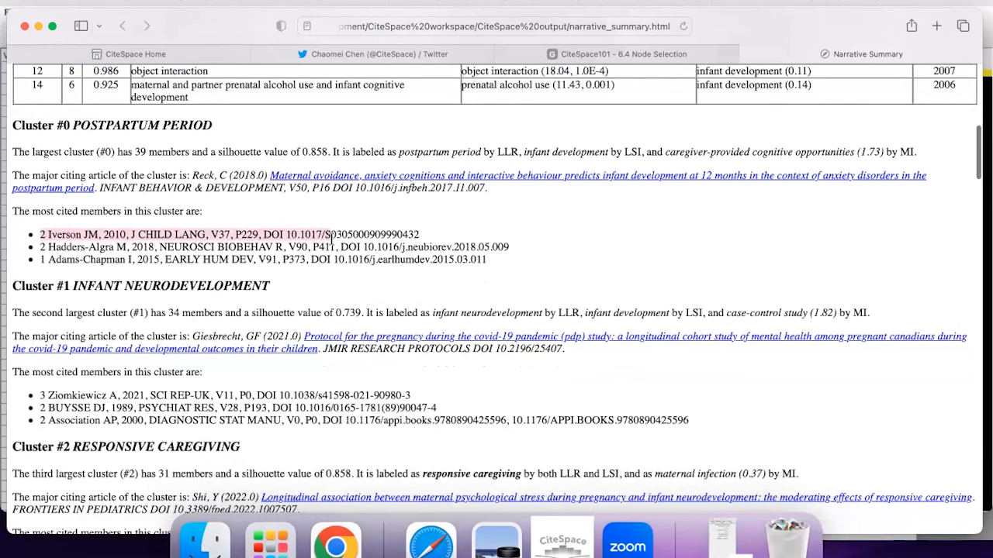
scroll(297, 321, down, 2)
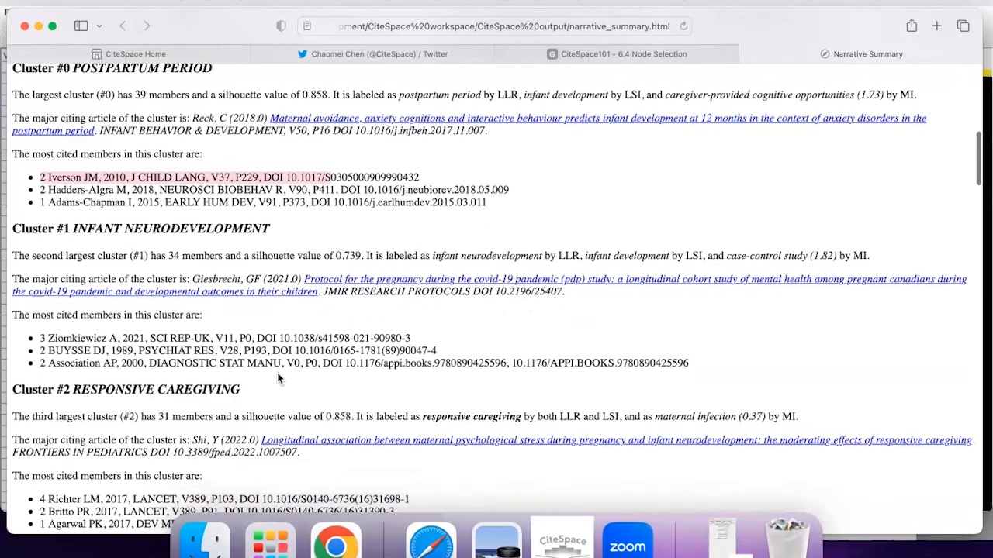
Examine the silhouette values, labels and most cited members of clusters #0 through #4 in the narrative summary
drag(176, 189, 282, 189)
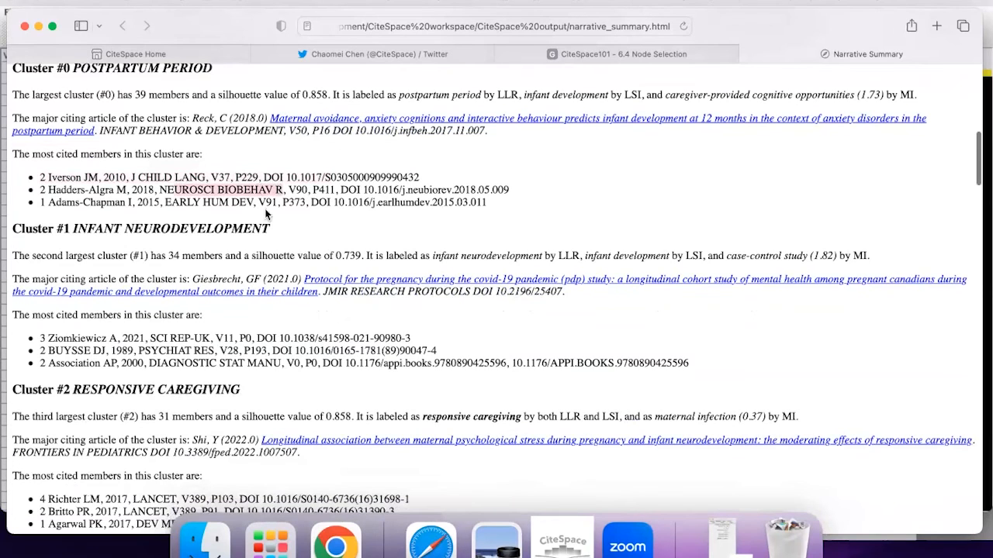
click(190, 353)
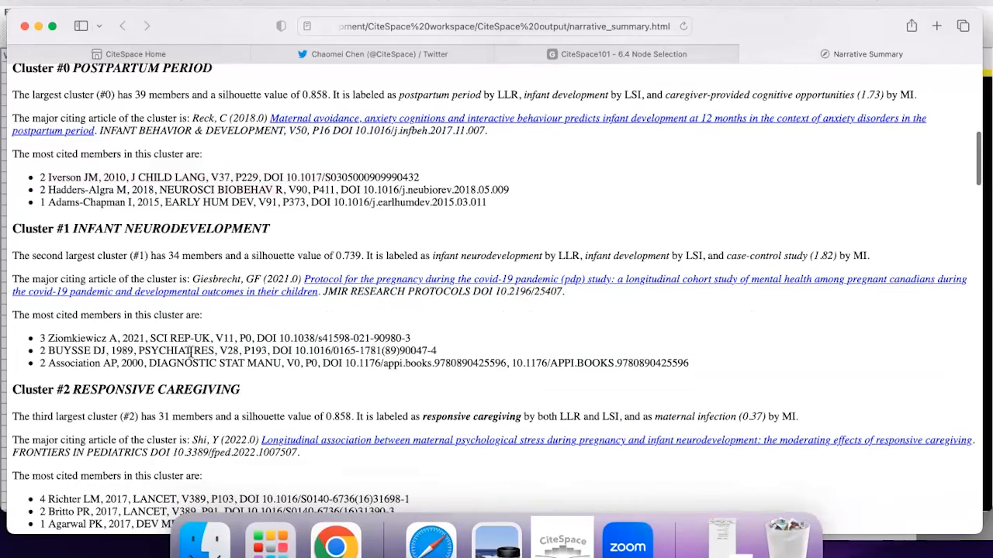
scroll(190, 353, down, 2)
scroll(190, 354, down, 3)
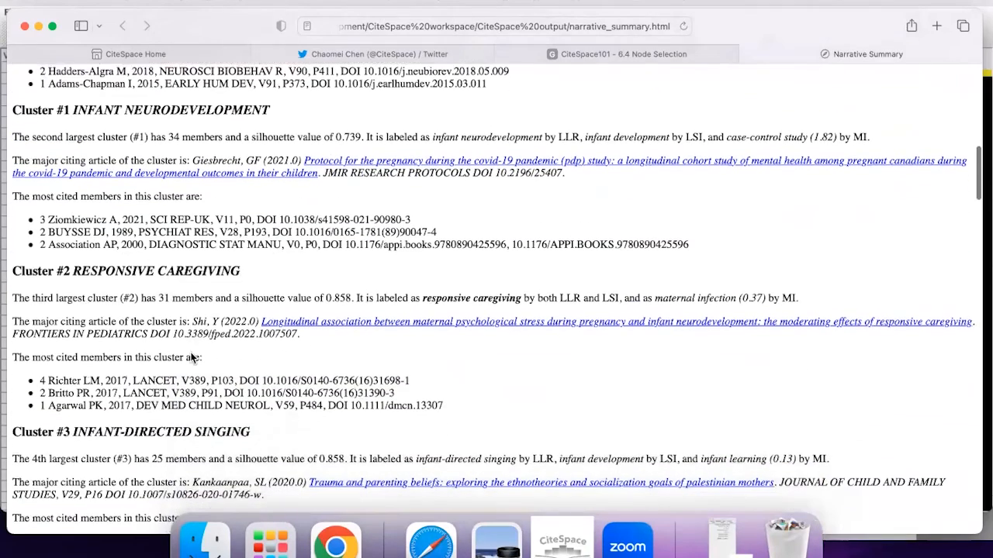
scroll(190, 353, down, 5)
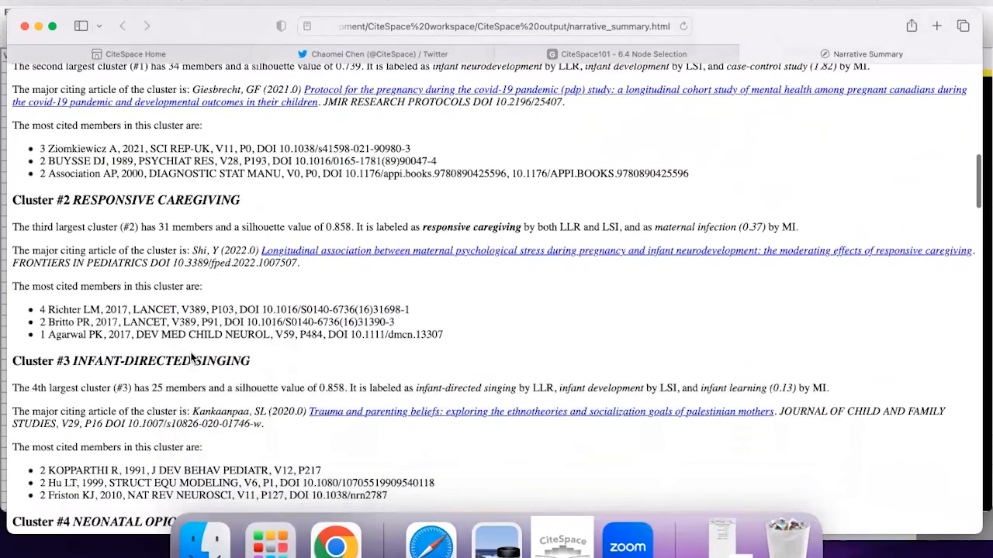
scroll(190, 353, down, 2)
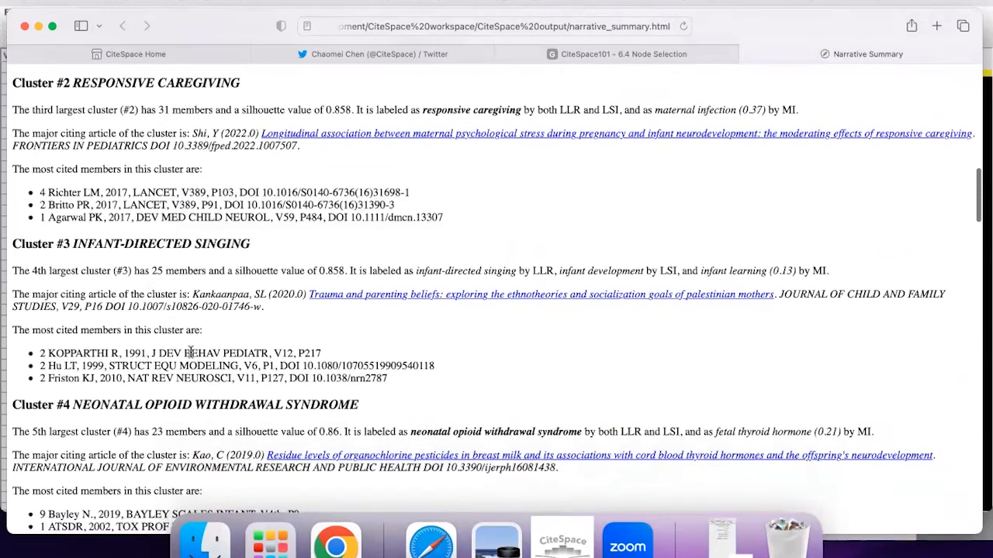
scroll(190, 353, down, 1)
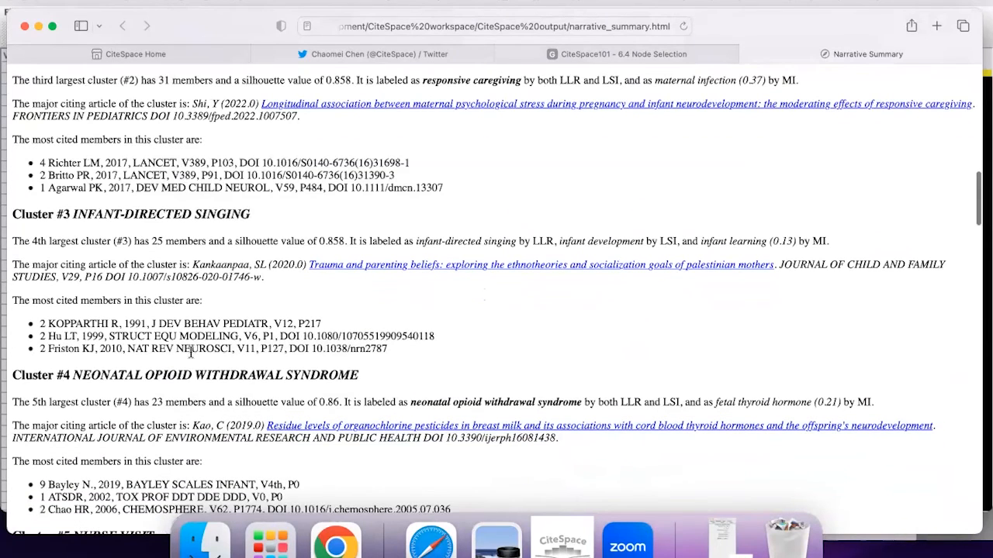
scroll(190, 353, down, 2)
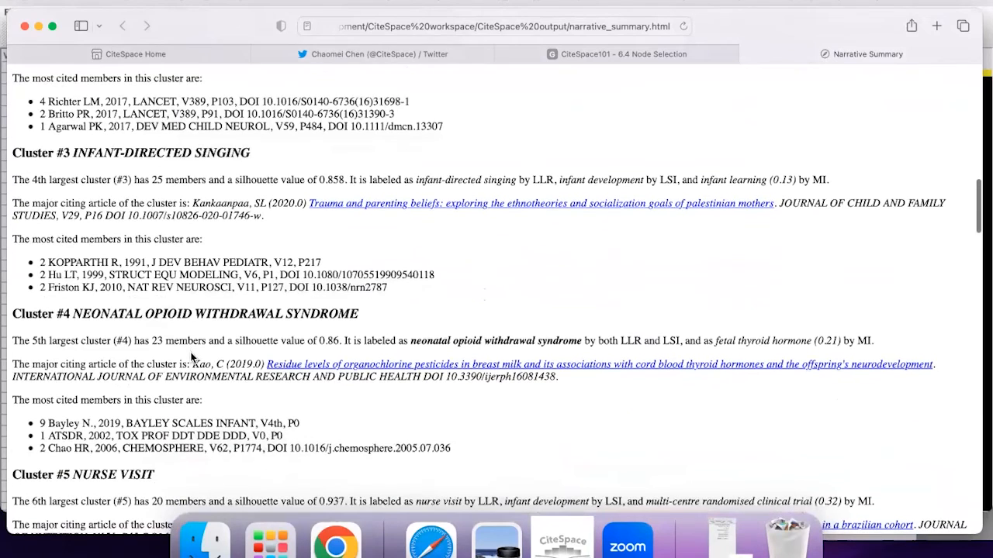
scroll(192, 356, down, 2)
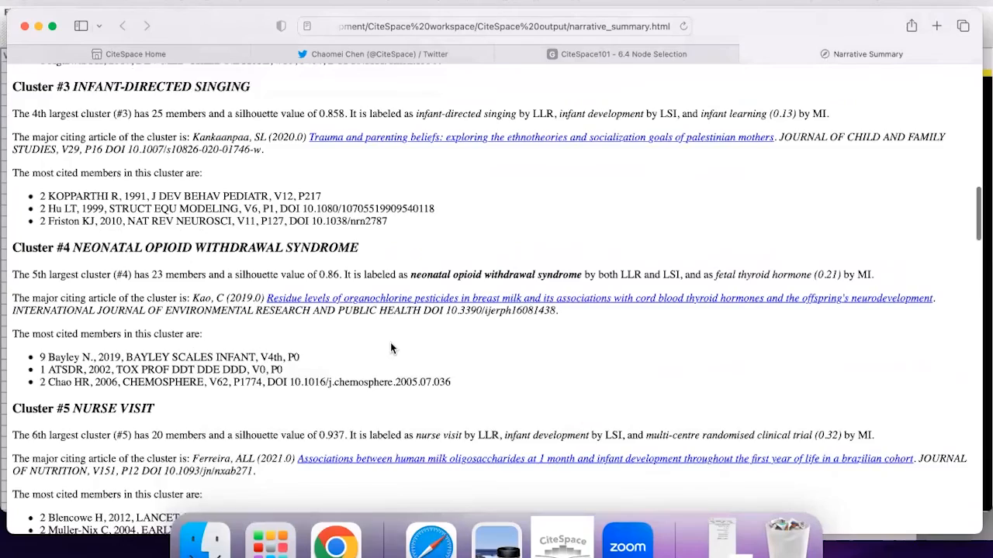
Skim the descriptions of cluster #5 and the smaller clusters after it, up to the Citation Counts section
scroll(391, 347, down, 3)
scroll(391, 347, down, 1)
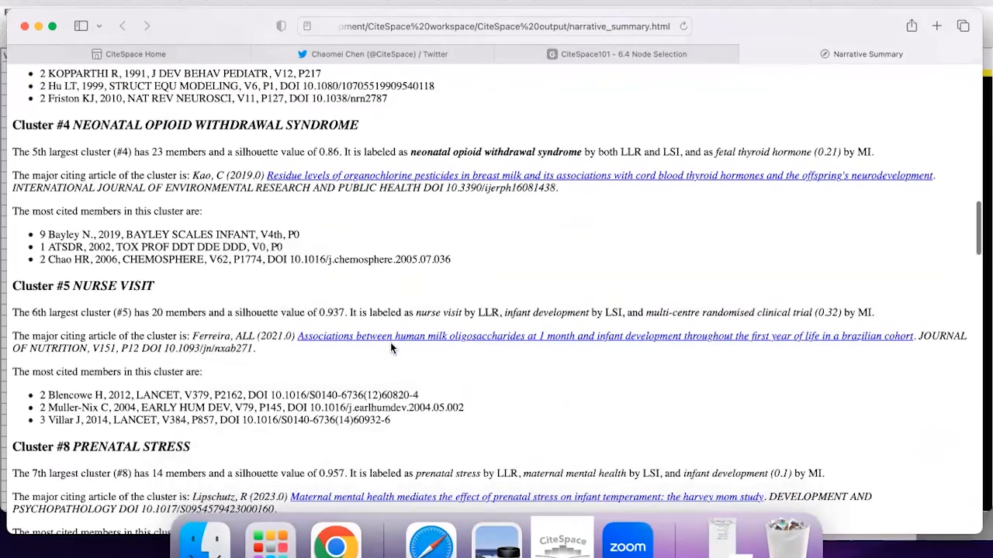
scroll(391, 342, down, 4)
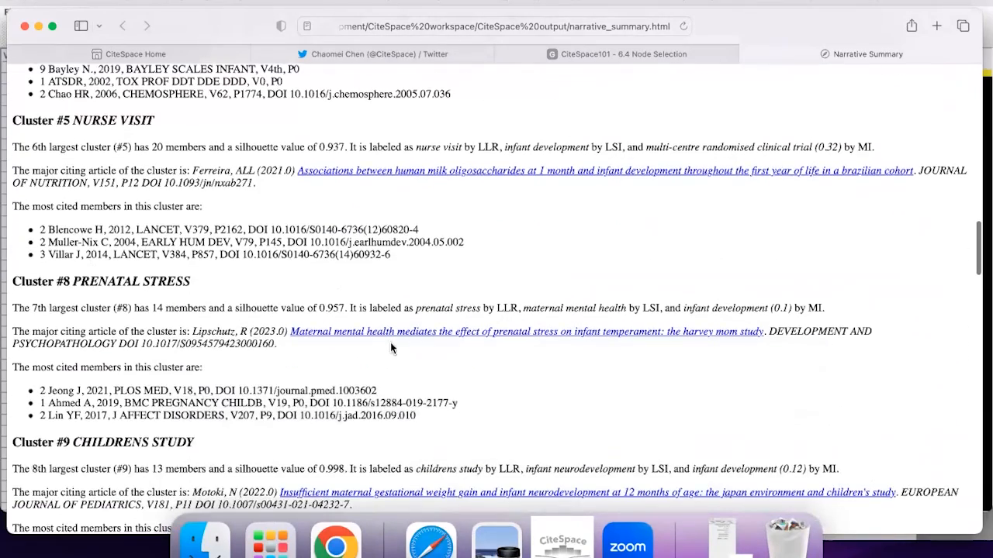
scroll(390, 342, down, 5)
scroll(391, 349, down, 13)
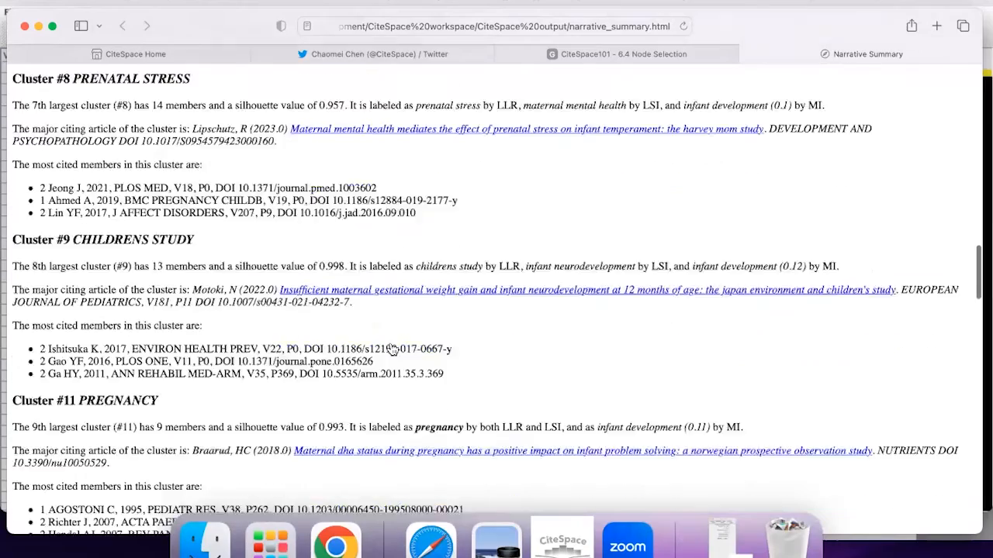
scroll(400, 211, down, 6)
Examine the top-ranked references and their cluster IDs in the Citation Counts and Bursts sections
scroll(400, 211, down, 3)
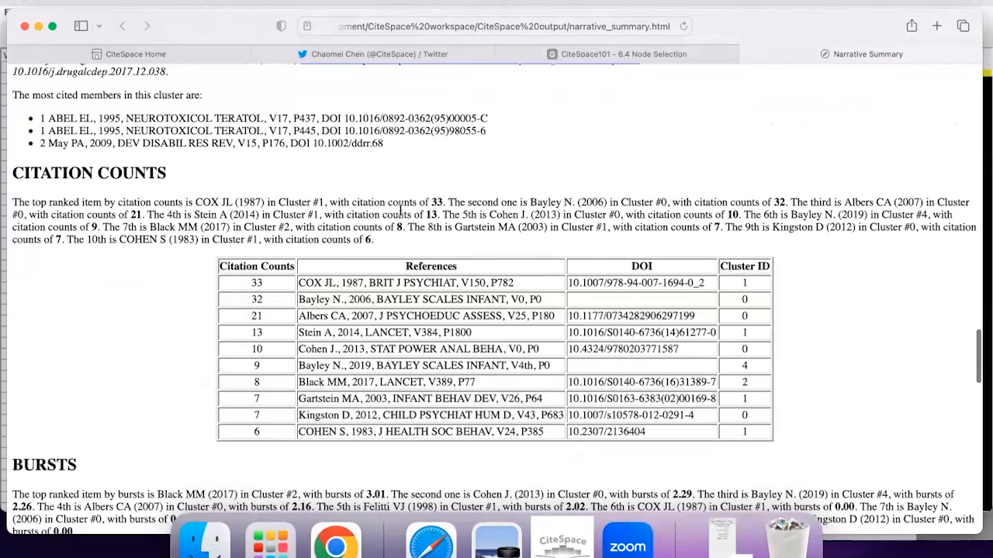
scroll(400, 211, down, 8)
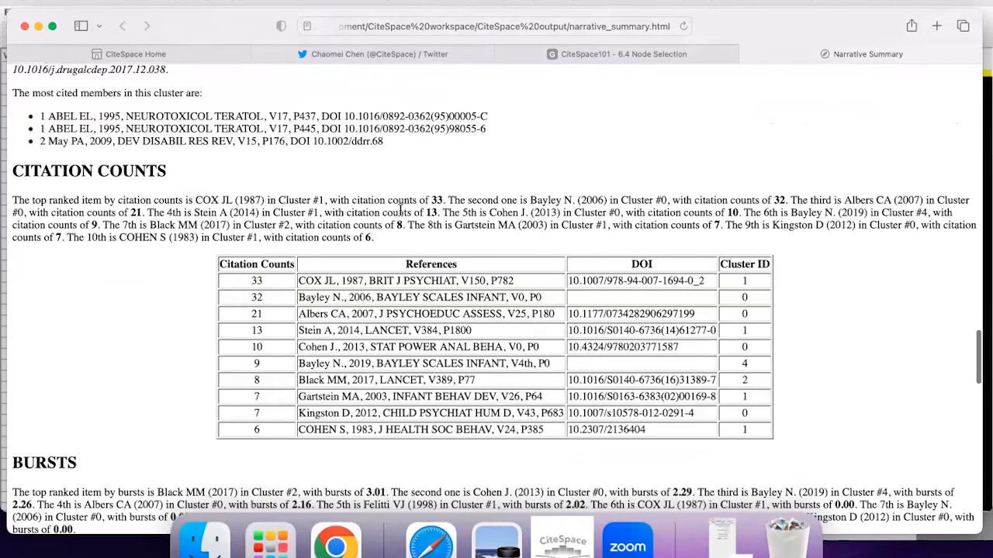
scroll(401, 211, down, 2)
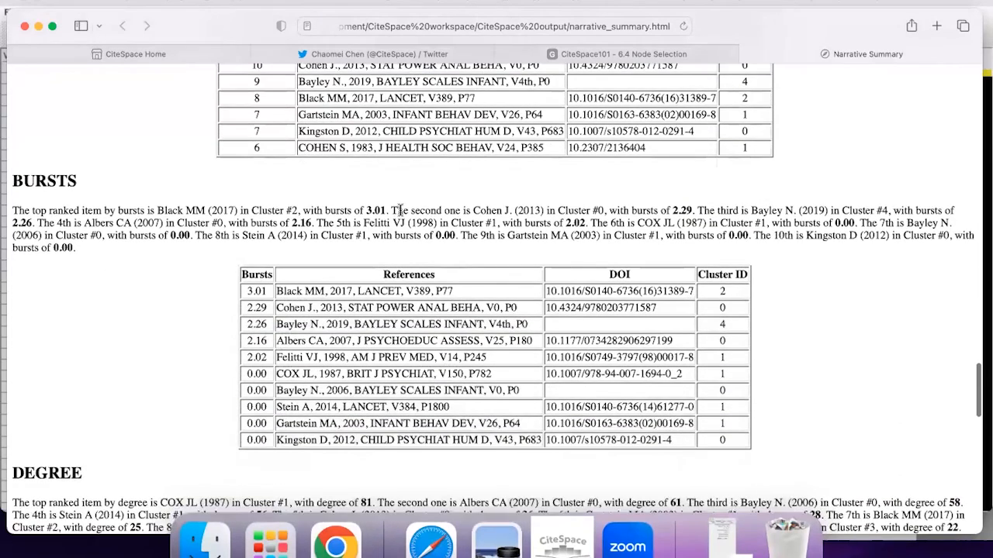
drag(221, 168, 304, 180)
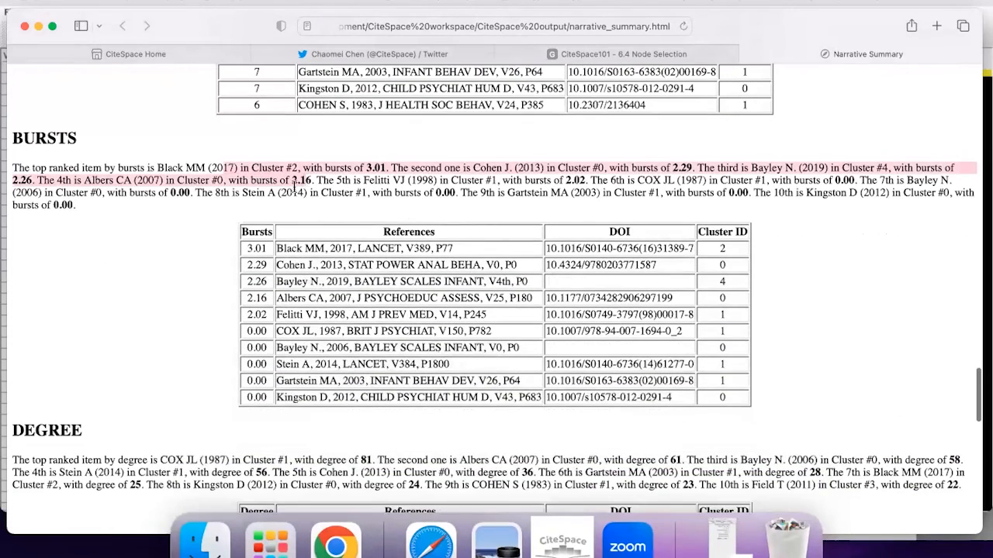
click(164, 242)
Examine the Degree, Centrality and Sigma ranking tables down to the reference list
scroll(165, 243, down, 4)
scroll(164, 245, down, 10)
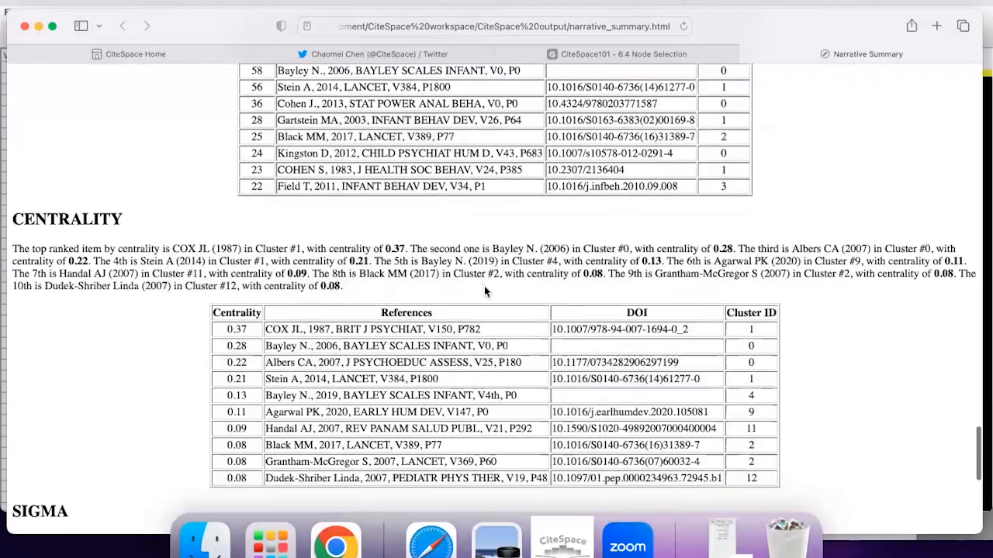
scroll(484, 291, down, 12)
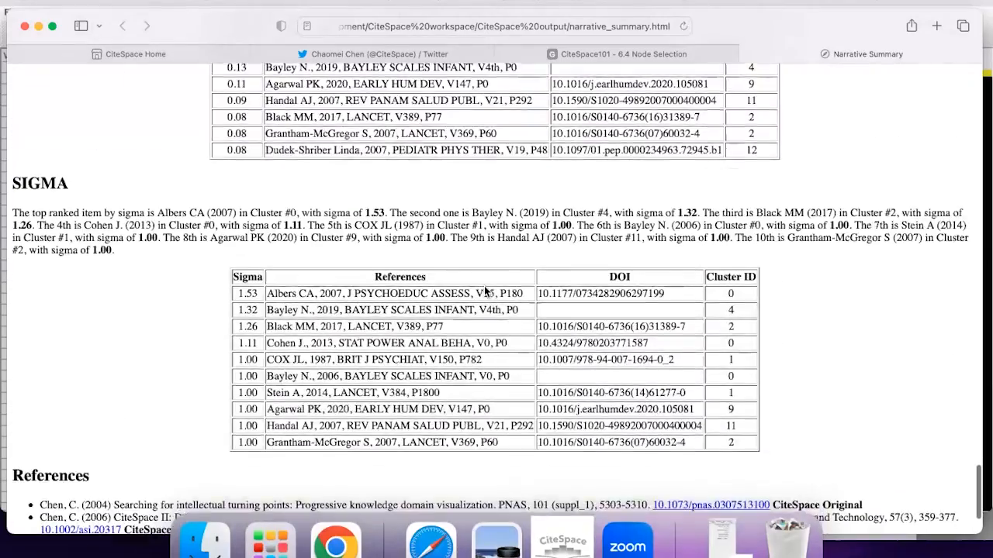
Switch to the CiteSpace101 page on 6.4 Node Selection and find the table comparing g-Index (k=5) with Top N = 50
drag(495, 14, 500, 396)
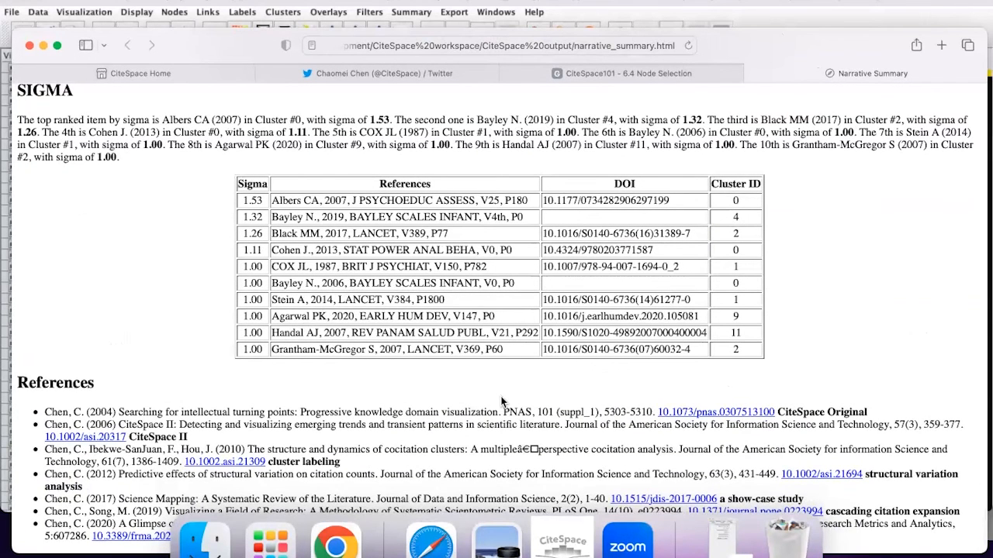
click(579, 76)
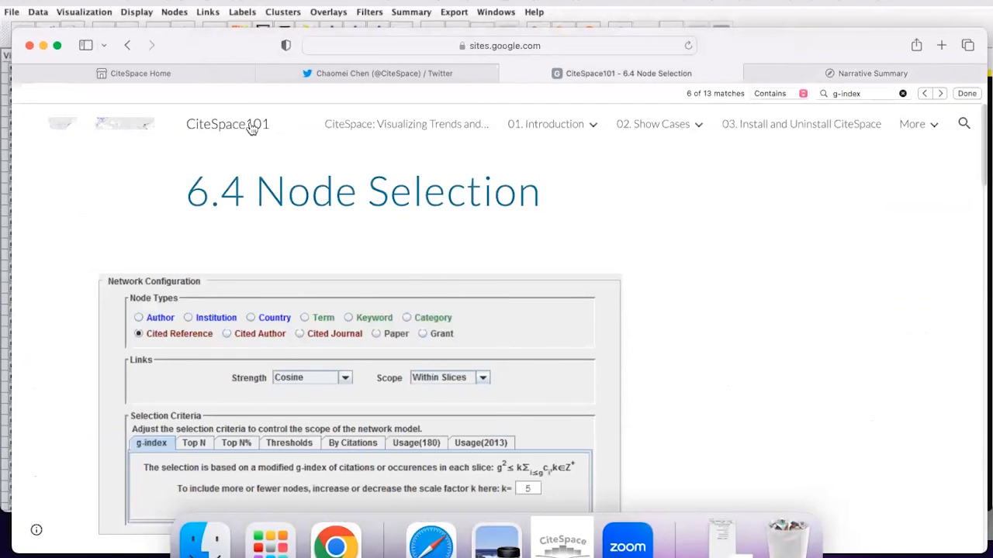
scroll(270, 194, down, 15)
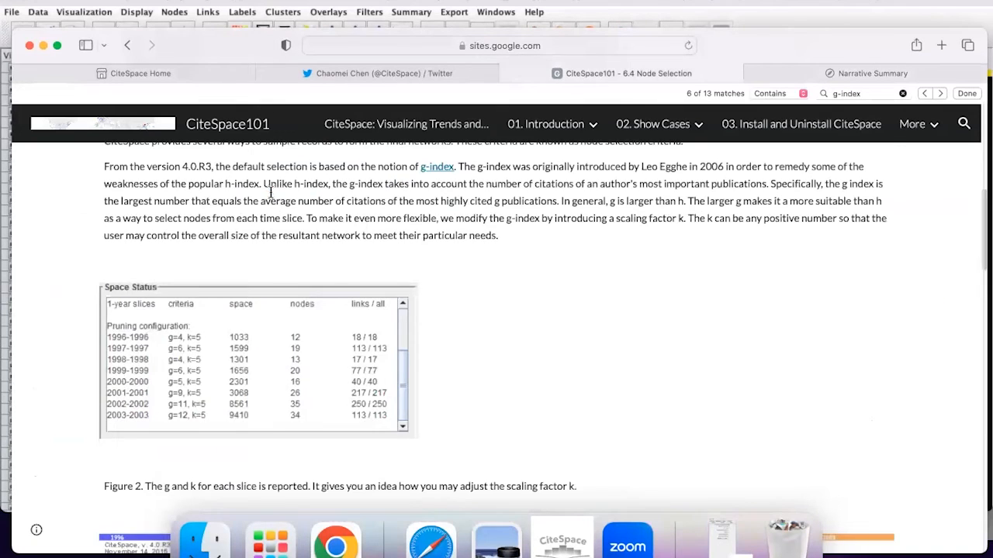
scroll(271, 197, down, 20)
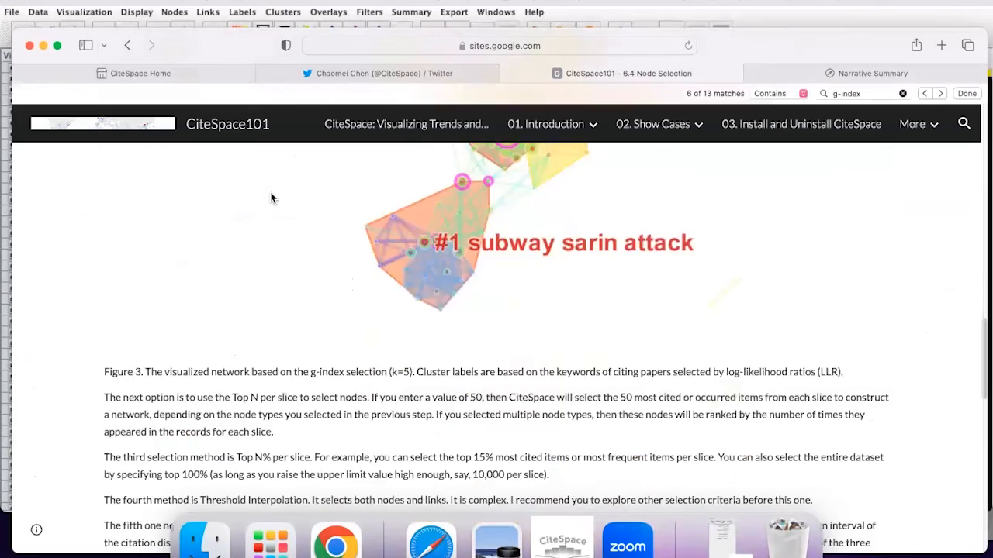
scroll(271, 198, down, 15)
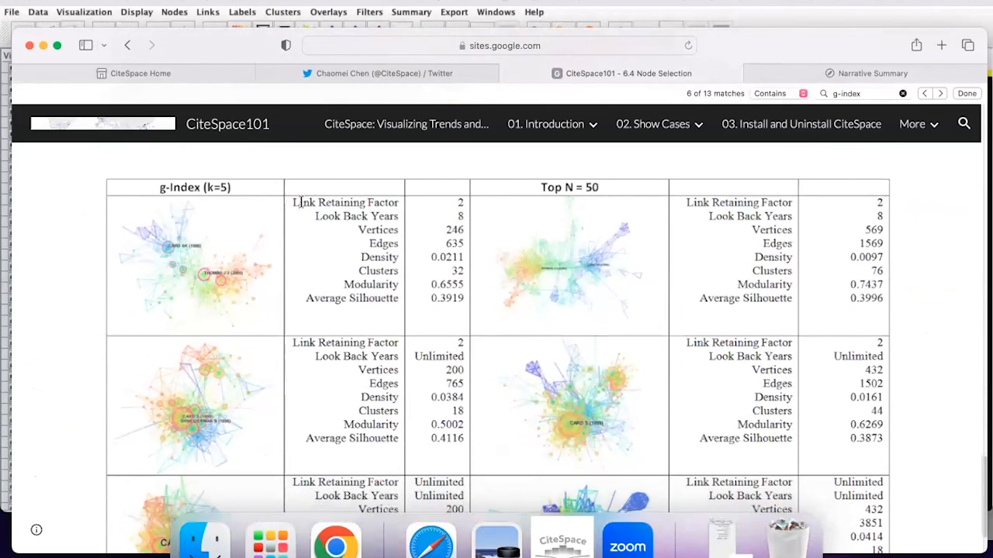
Compare the Link Retaining Factor settings of the example networks across the three rows of the comparison table
drag(295, 202, 390, 203)
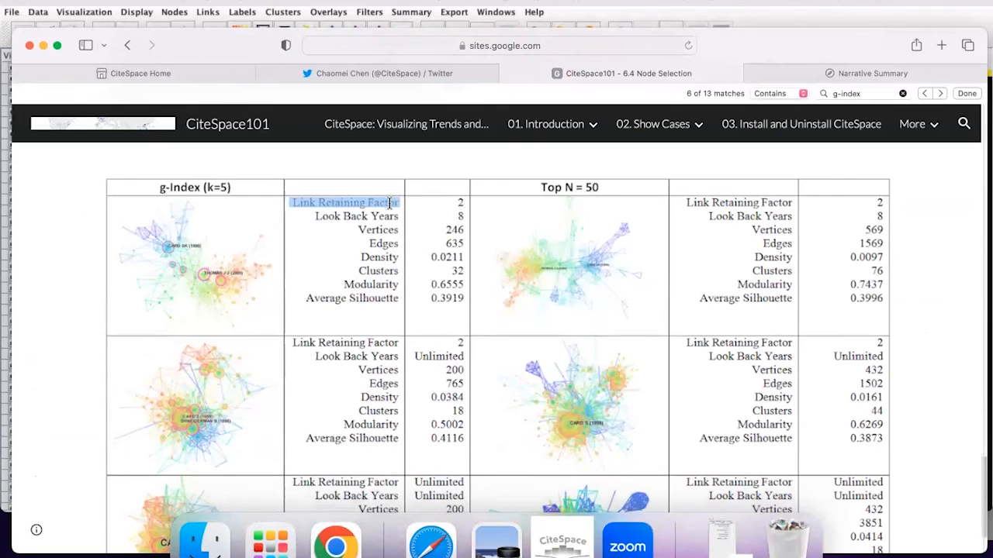
scroll(194, 322, down, 2)
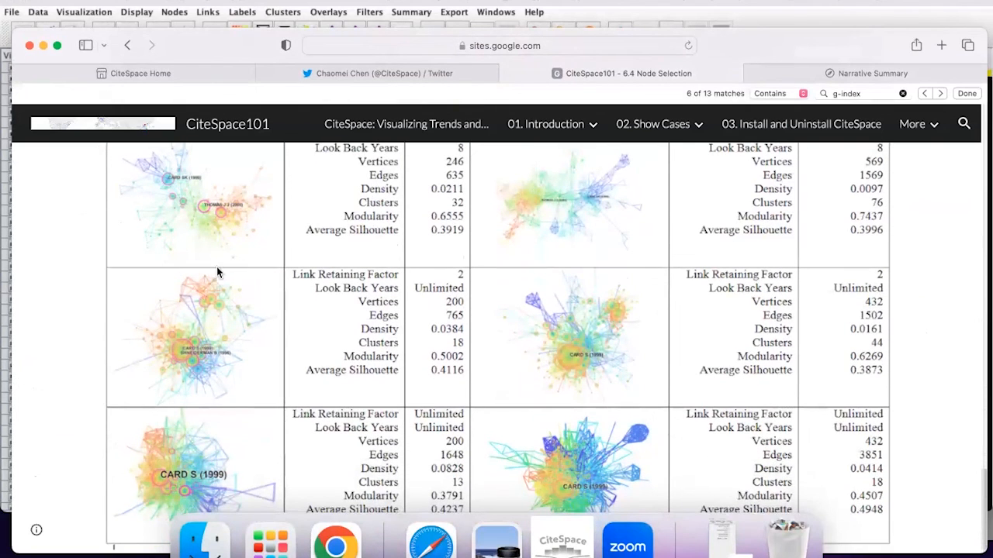
scroll(210, 372, down, 1)
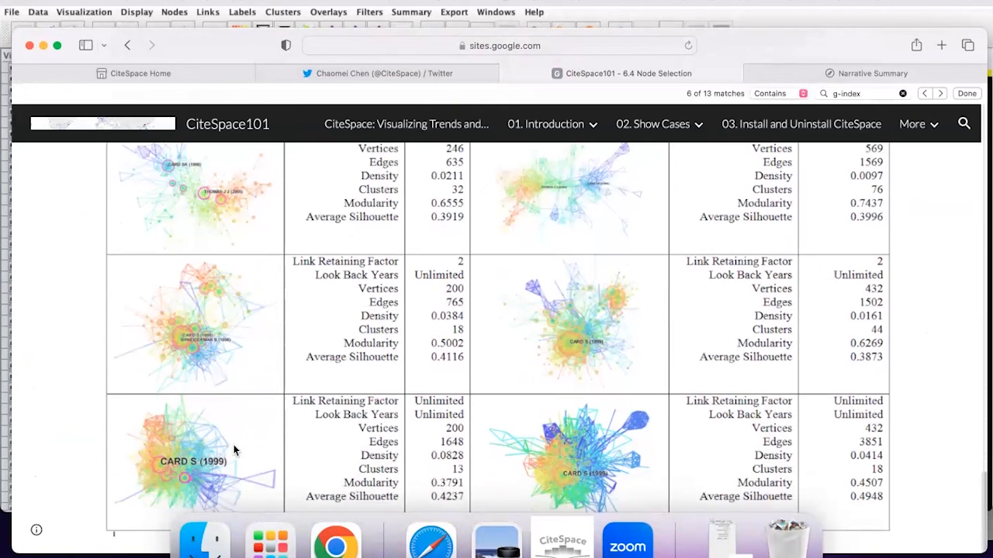
drag(297, 404, 443, 405)
click(396, 401)
drag(295, 262, 390, 263)
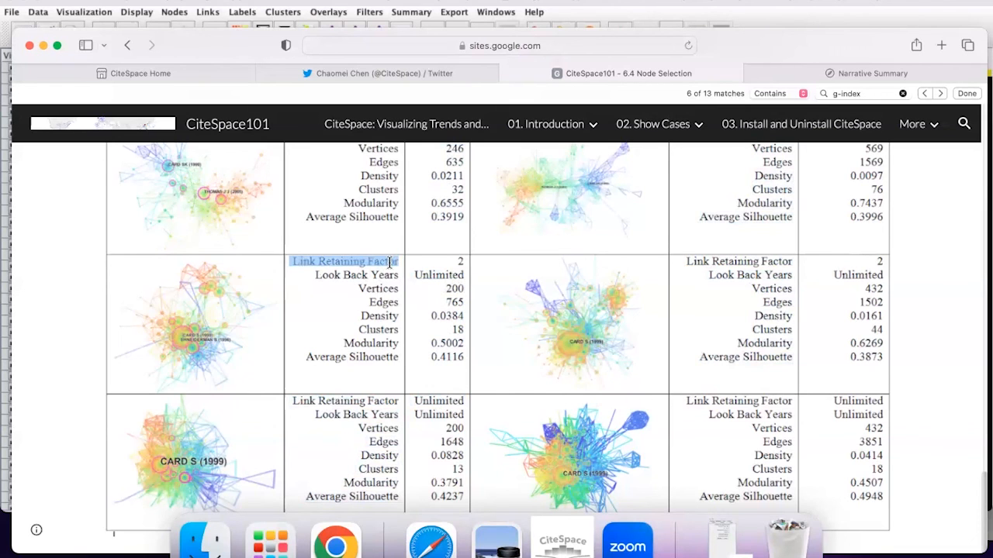
Compare the g-Index (k=5) networks with the Top N = 50 ones and return to the node selection suggestions above the table
scroll(245, 276, up, 4)
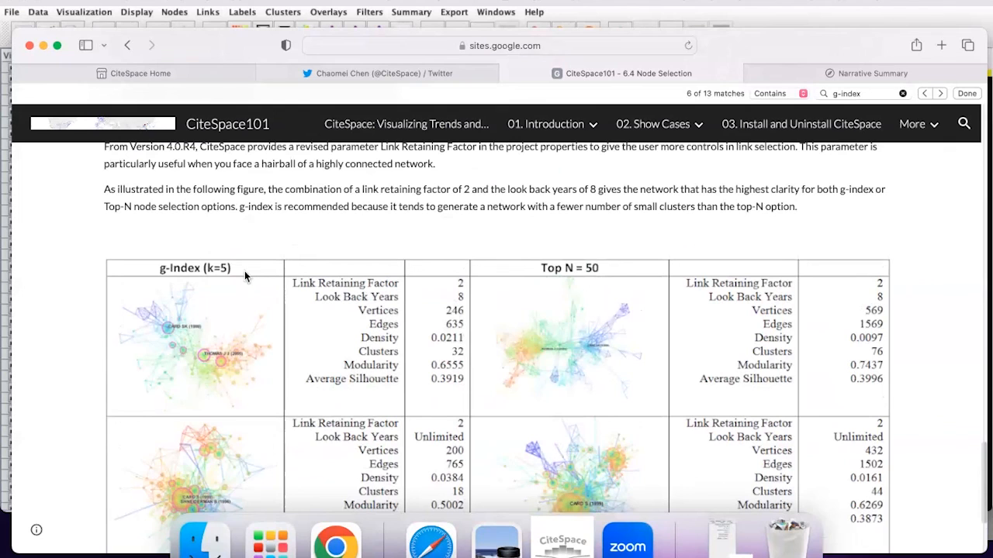
drag(159, 269, 205, 268)
scroll(624, 279, down, 4)
scroll(626, 279, up, 9)
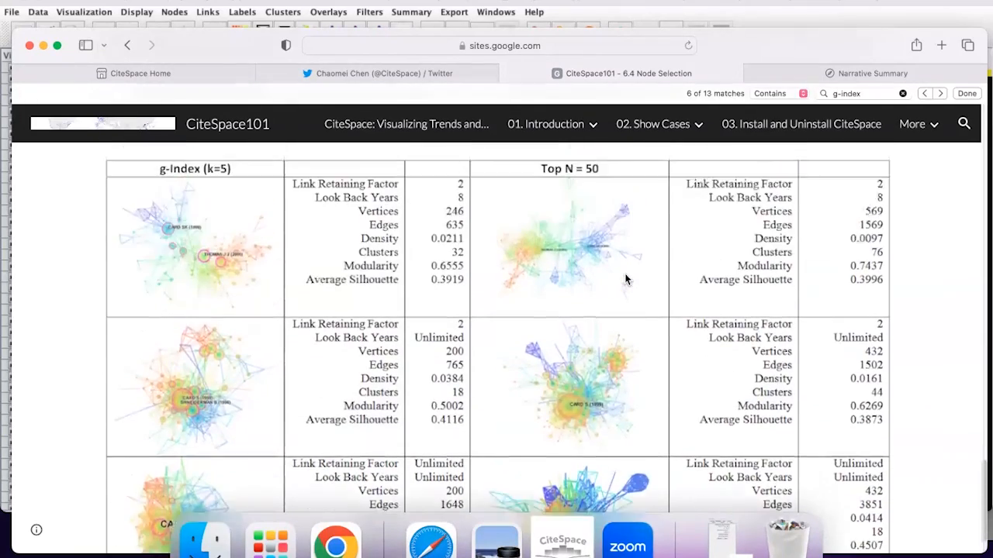
scroll(625, 273, up, 20)
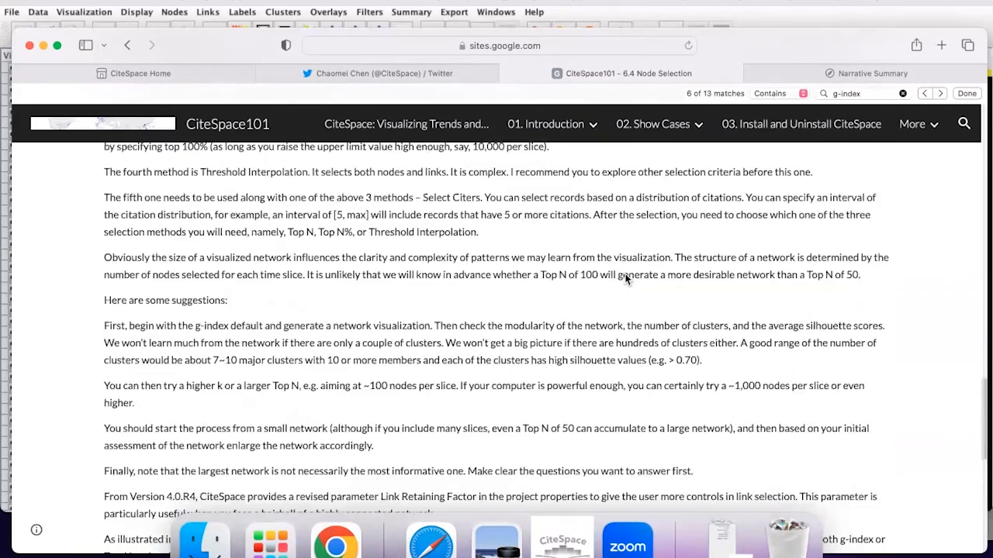